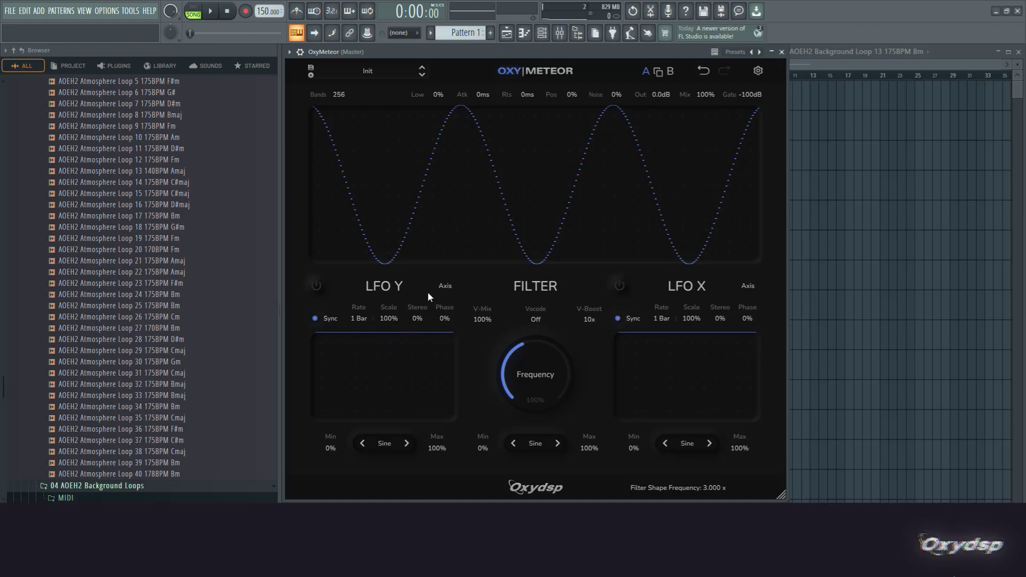
# - Try different band counts for the filter, including 1024, and return to 256 bands
pyautogui.click(337, 94)
pyautogui.click(346, 108)
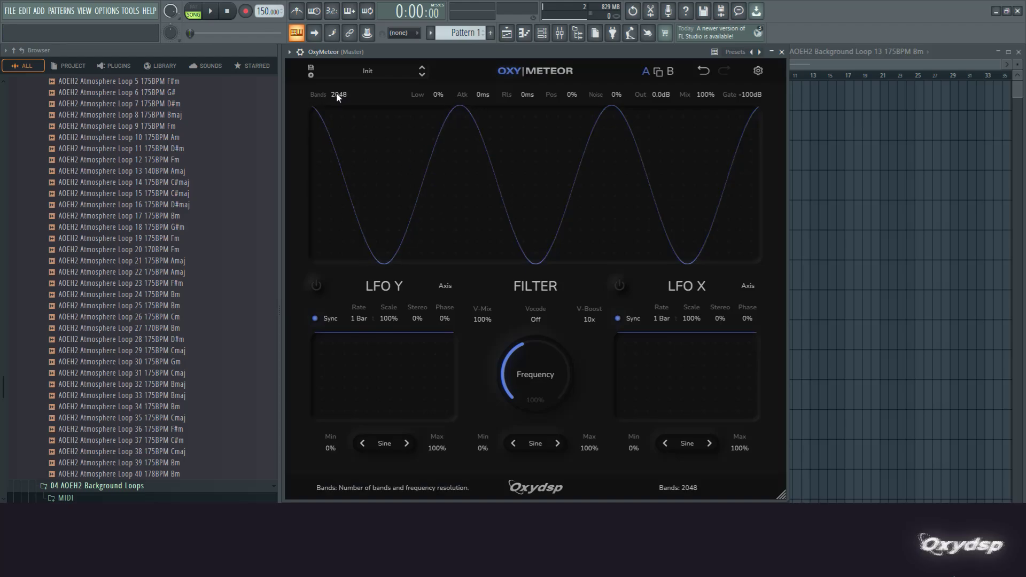
pyautogui.scroll(-3, 338, 95)
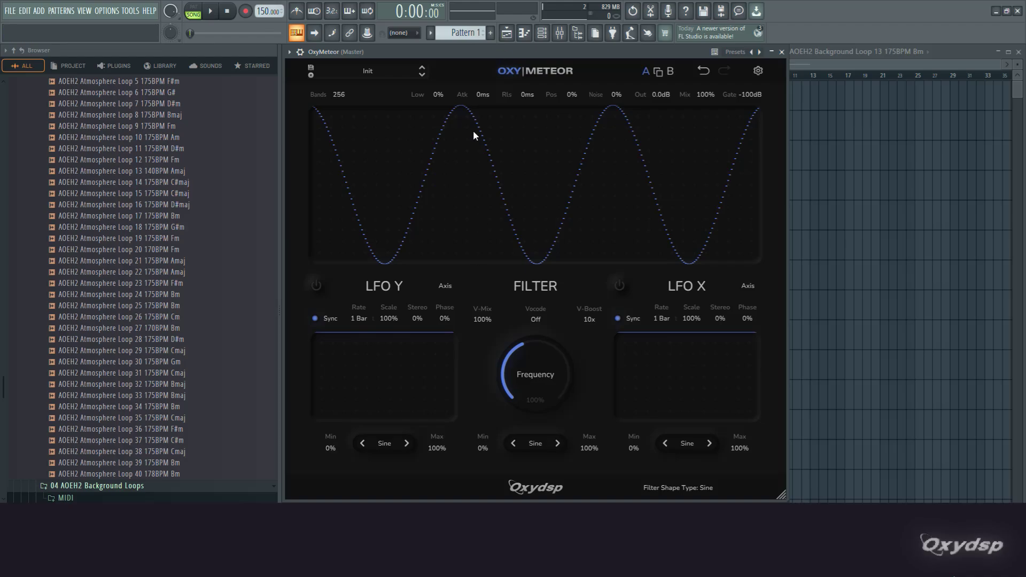
# - Audition a higher filter frequency and other filter shapes during playback, returning the shape to Sine
pyautogui.press('space')
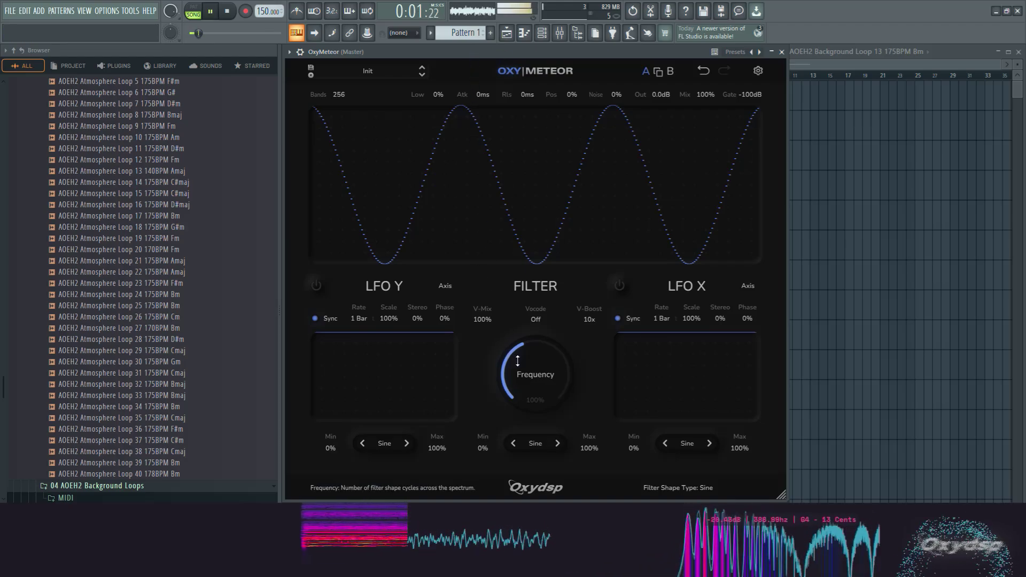
pyautogui.moveTo(534, 377)
pyautogui.mouseDown()
pyautogui.moveTo(556, 293)
pyautogui.moveTo(522, 421)
pyautogui.moveTo(532, 368)
pyautogui.moveTo(563, 338)
pyautogui.moveTo(527, 435)
pyautogui.moveTo(543, 363)
pyautogui.moveTo(533, 428)
pyautogui.moveTo(543, 384)
pyautogui.mouseUp()
pyautogui.click(558, 443)
pyautogui.click(558, 443)
pyautogui.click(534, 443)
pyautogui.click(526, 468)
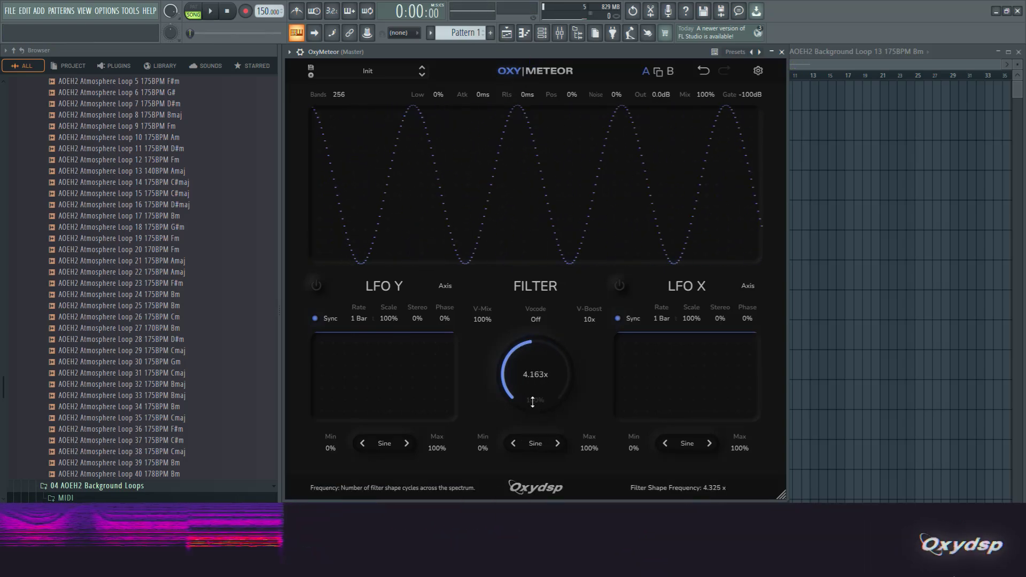
# - Set the filter shape frequency to 5.000 x
pyautogui.moveTo(535, 400)
pyautogui.mouseDown()
pyautogui.moveTo(537, 428)
pyautogui.moveTo(536, 385)
pyautogui.mouseUp()
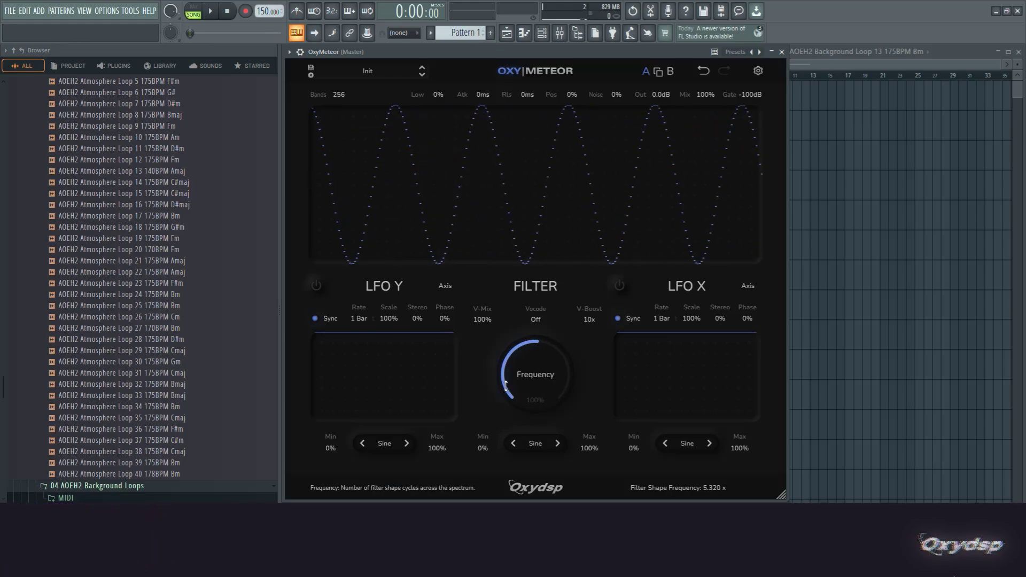
pyautogui.click(526, 370)
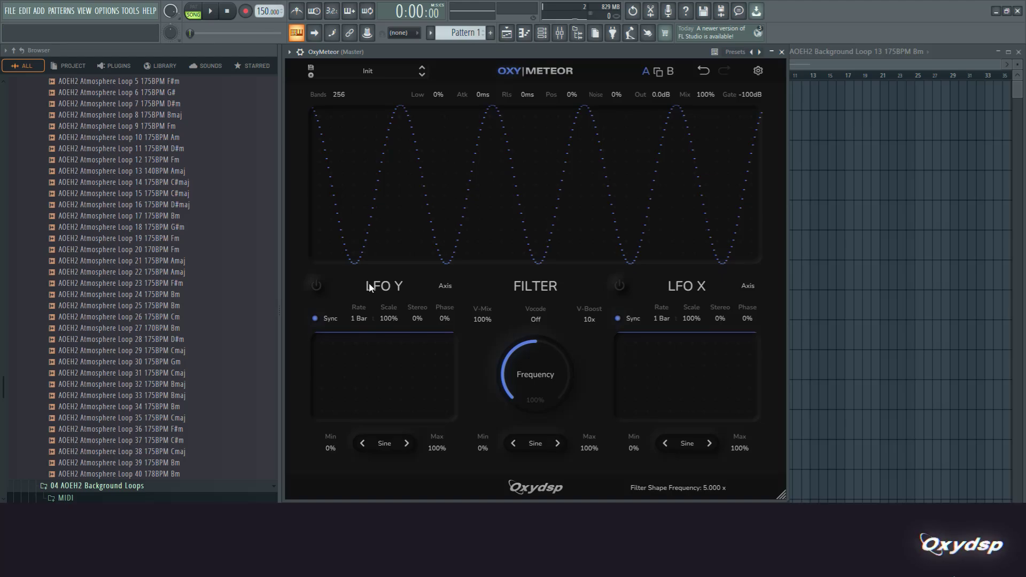
# - Examine the modulation target choices offered for LFO Y and LFO X
pyautogui.click(443, 286)
pyautogui.click(445, 286)
pyautogui.click(444, 284)
pyautogui.click(446, 286)
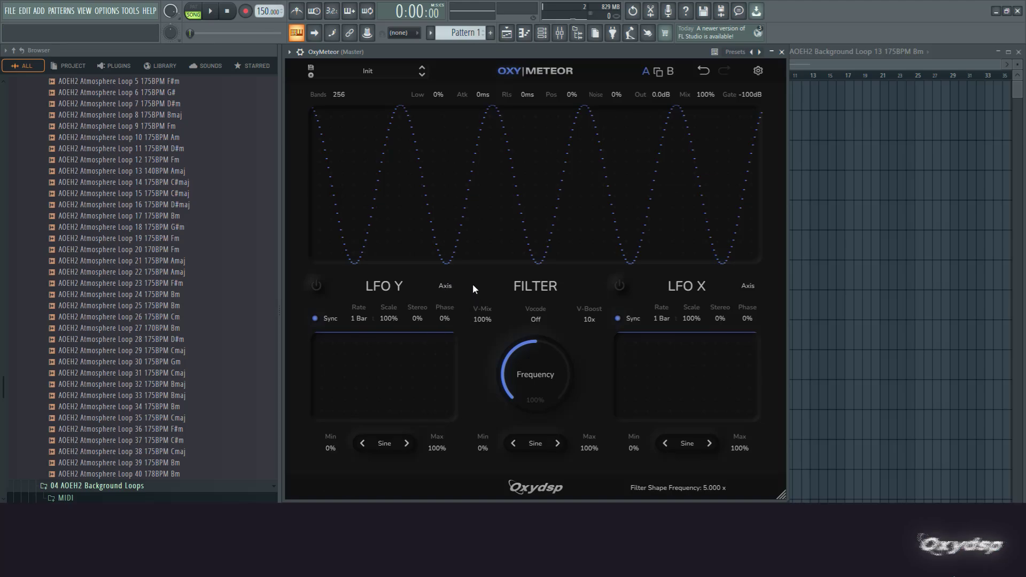
pyautogui.click(445, 286)
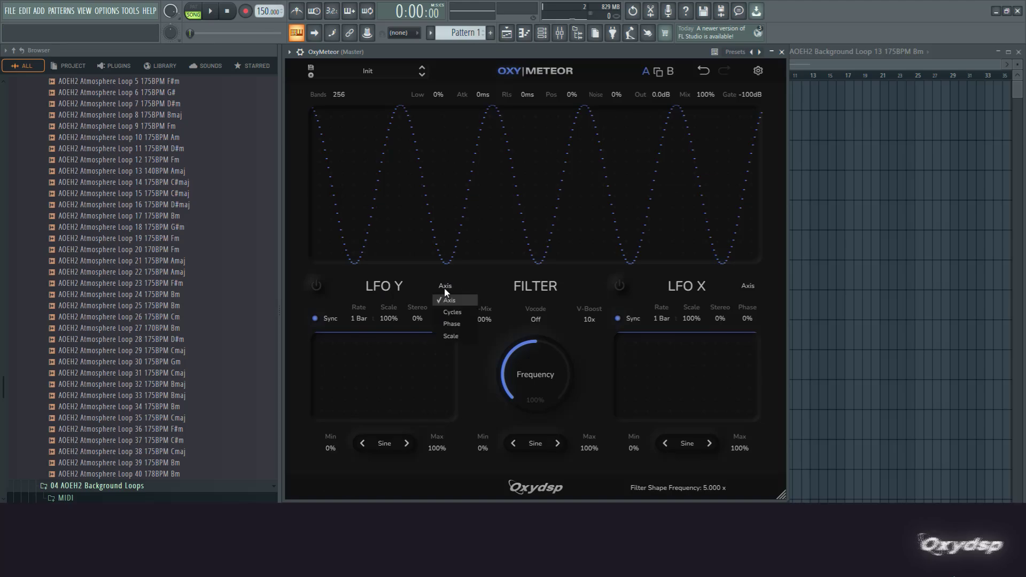
pyautogui.click(746, 286)
# - Enable and disable LFO Y and LFO X one after the other to preview their motion
pyautogui.click(317, 286)
pyautogui.click(316, 286)
pyautogui.click(619, 285)
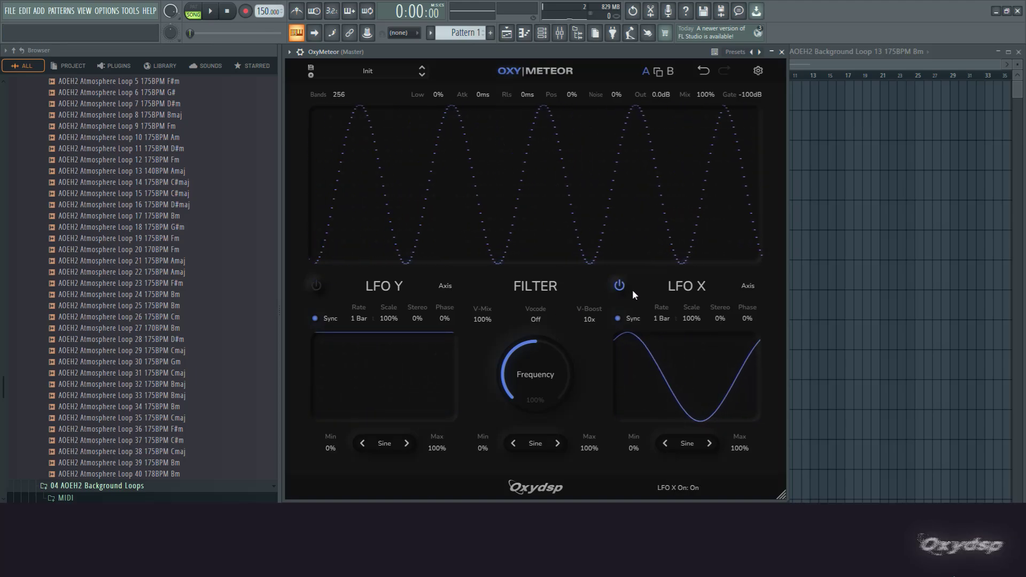
pyautogui.click(619, 285)
# - Switch on LFO Y and try another modulation target on it, ending with Axis as the target
pyautogui.click(317, 285)
pyautogui.click(445, 286)
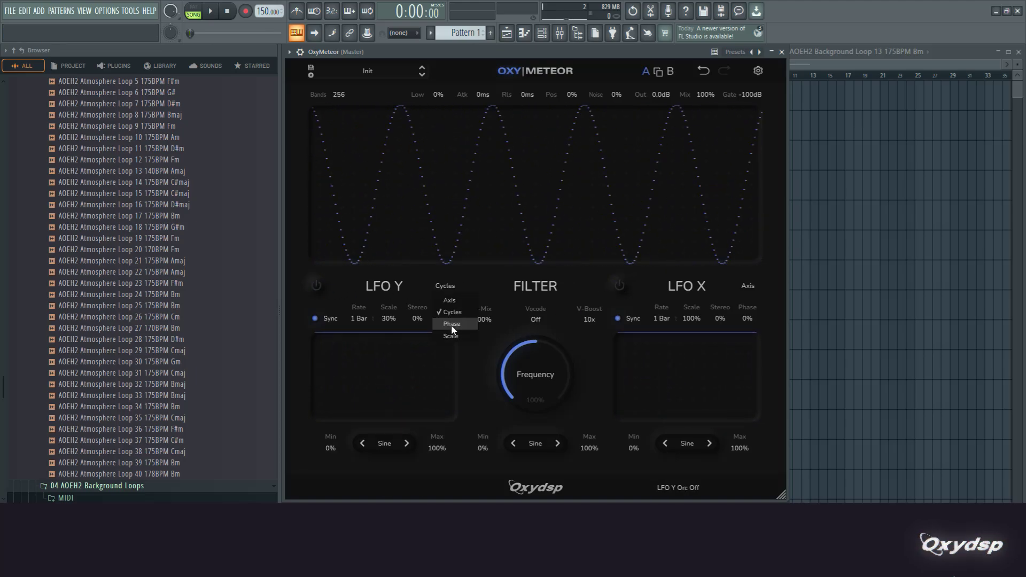
pyautogui.click(452, 327)
pyautogui.click(316, 286)
pyautogui.click(316, 285)
pyautogui.click(445, 286)
pyautogui.click(450, 335)
pyautogui.click(316, 287)
pyautogui.click(316, 285)
pyautogui.click(317, 285)
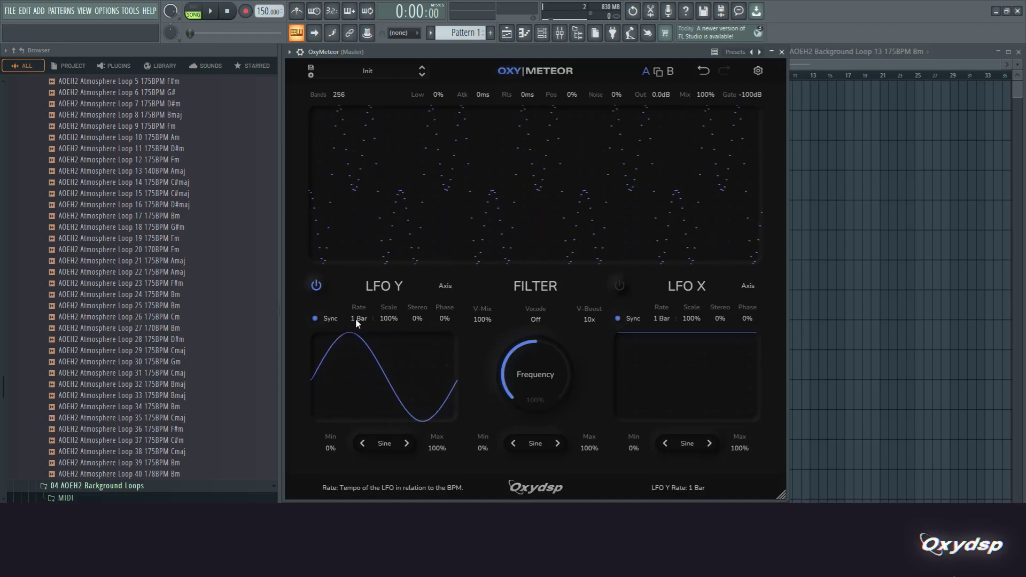
# - Examine LFO Y's synced rate choices and try an unsynced rate, returning to a synced 1 Bar rate
pyautogui.click(358, 319)
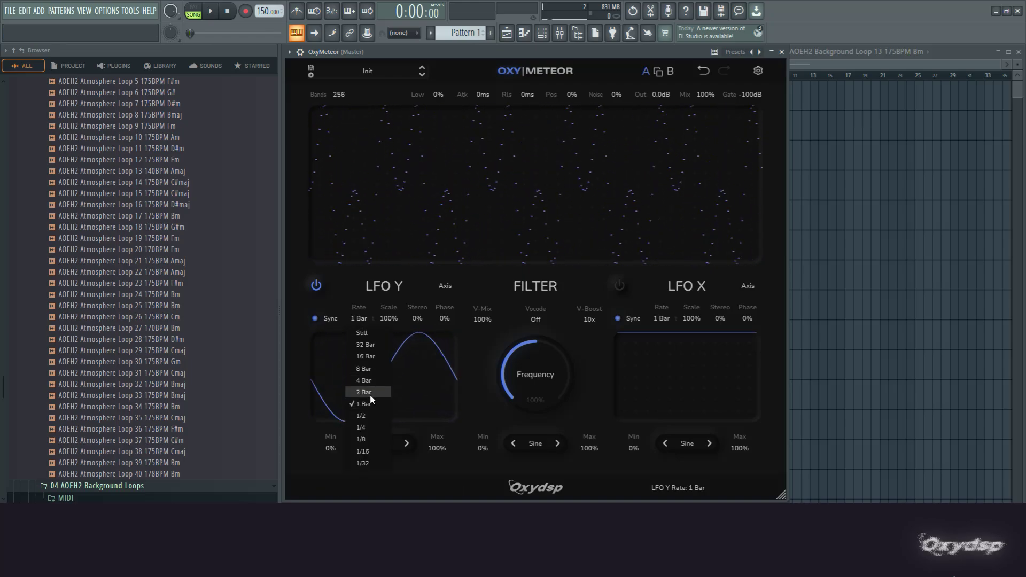
pyautogui.click(349, 292)
pyautogui.click(316, 319)
pyautogui.moveTo(360, 320); pyautogui.dragTo(375, 239)
pyautogui.click(315, 318)
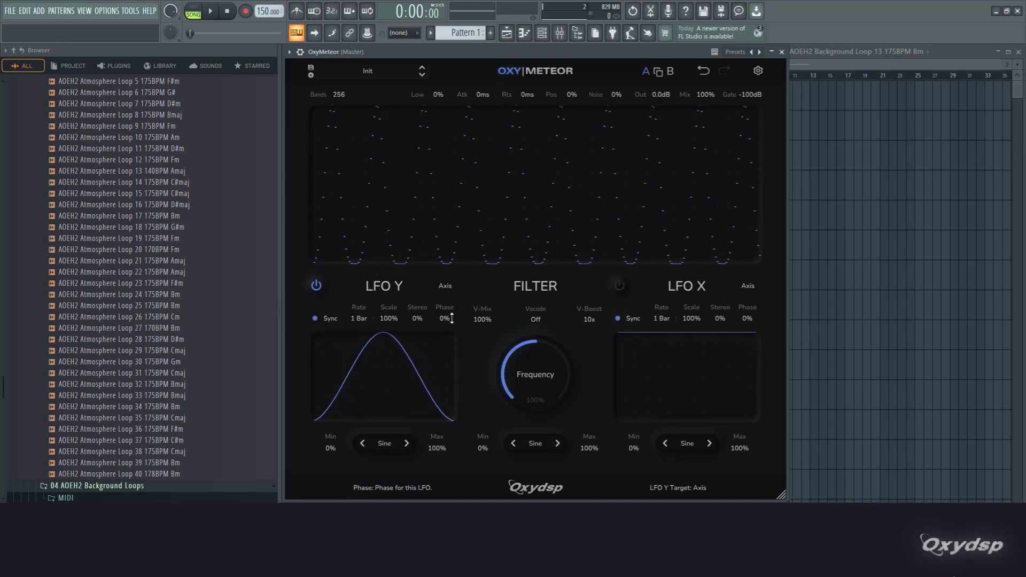
# - Try LFO Y's phase offset and a 100% stereo offset during playback, resetting both to 0%
pyautogui.moveTo(444, 318); pyautogui.dragTo(453, 359)
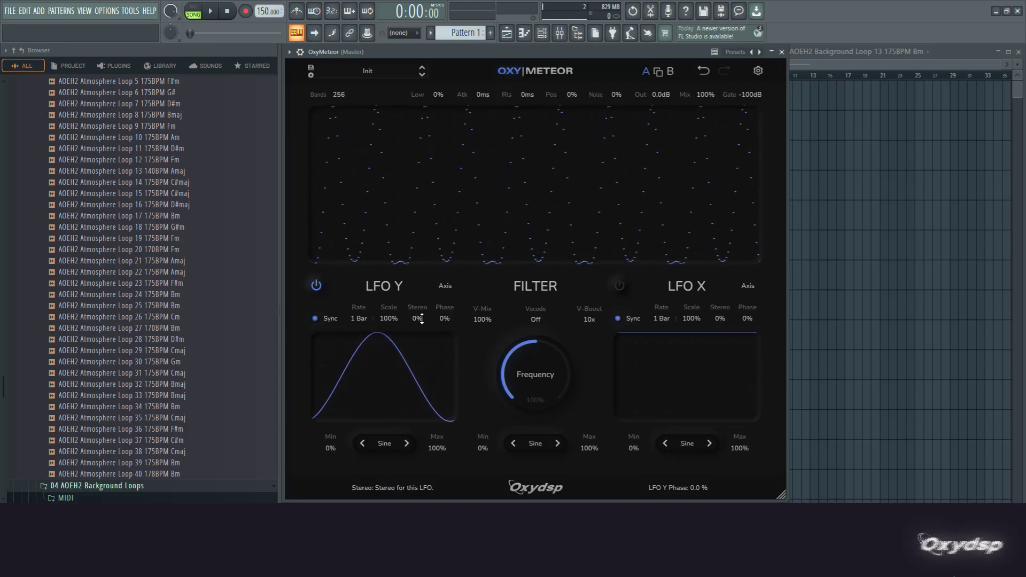
pyautogui.moveTo(421, 318); pyautogui.dragTo(456, 137)
pyautogui.press('space')
pyautogui.moveTo(420, 319); pyautogui.dragTo(445, 271)
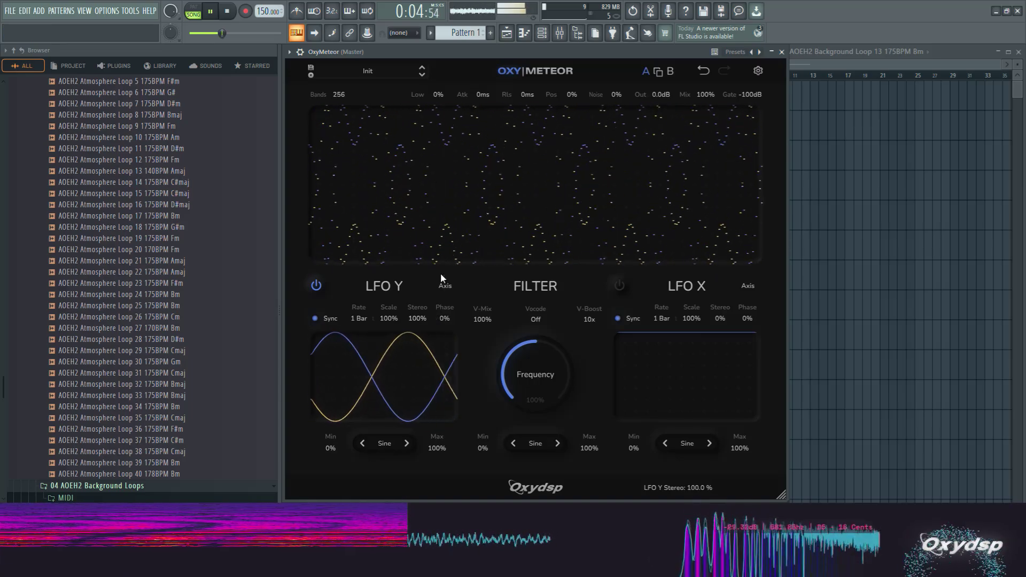
pyautogui.doubleClick(419, 315)
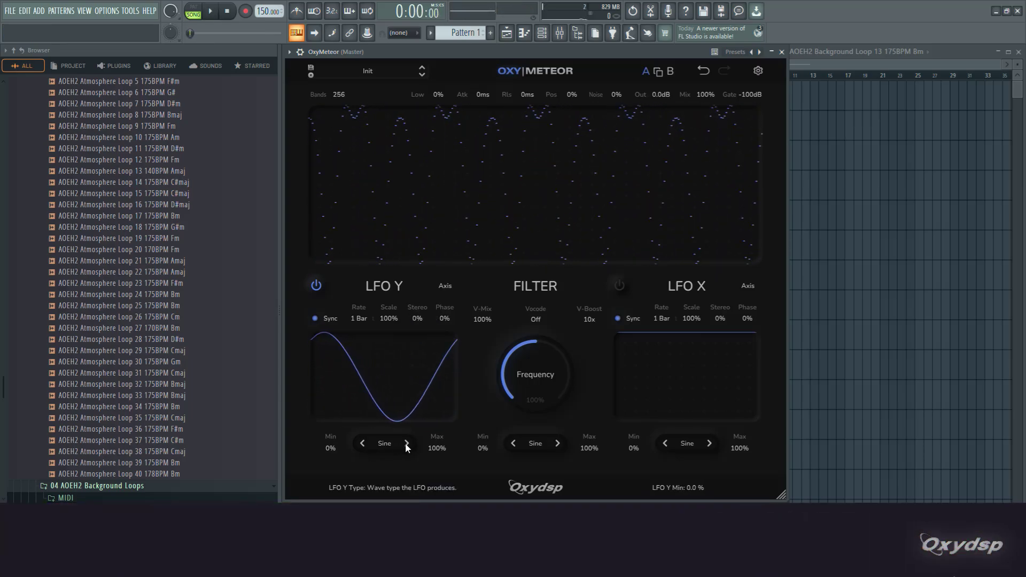
# - Try the Saw - and Saw + waves on LFO Y, along with another filter shape
pyautogui.click(405, 444)
pyautogui.click(406, 444)
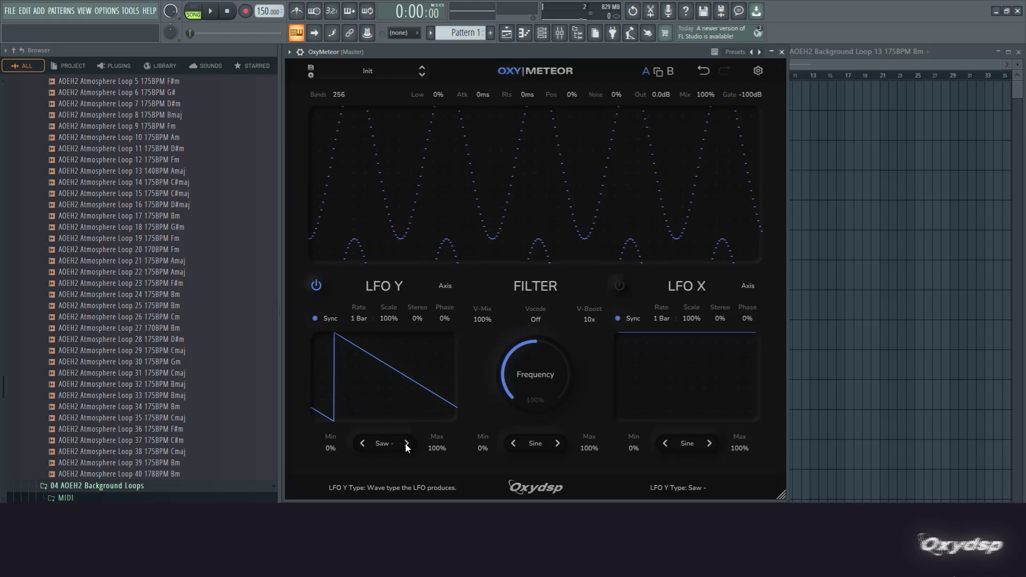
pyautogui.click(362, 443)
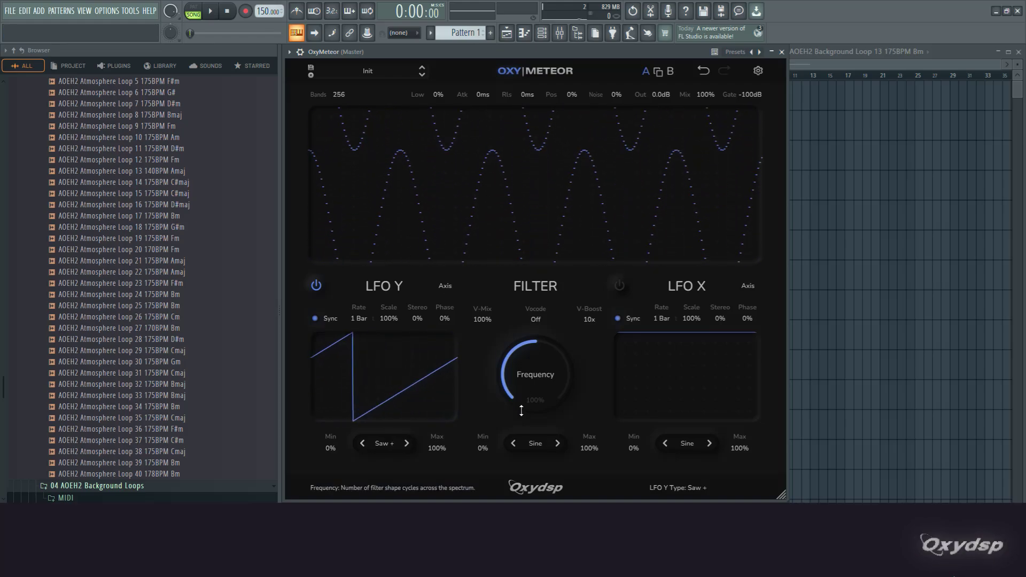
pyautogui.click(556, 444)
pyautogui.click(556, 444)
pyautogui.press('space')
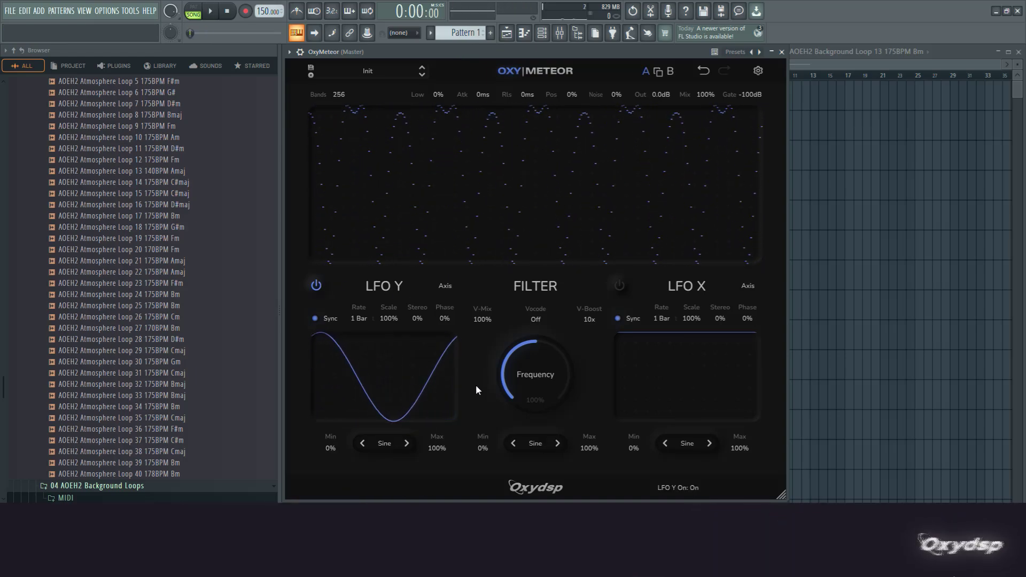
# - Raise the filter's minimum value to 94% while listening to the loop
pyautogui.moveTo(483, 448); pyautogui.dragTo(487, 287)
pyautogui.press('space')
pyautogui.moveTo(482, 448)
pyautogui.mouseDown()
pyautogui.moveTo(475, 513)
pyautogui.moveTo(487, 439)
pyautogui.mouseUp()
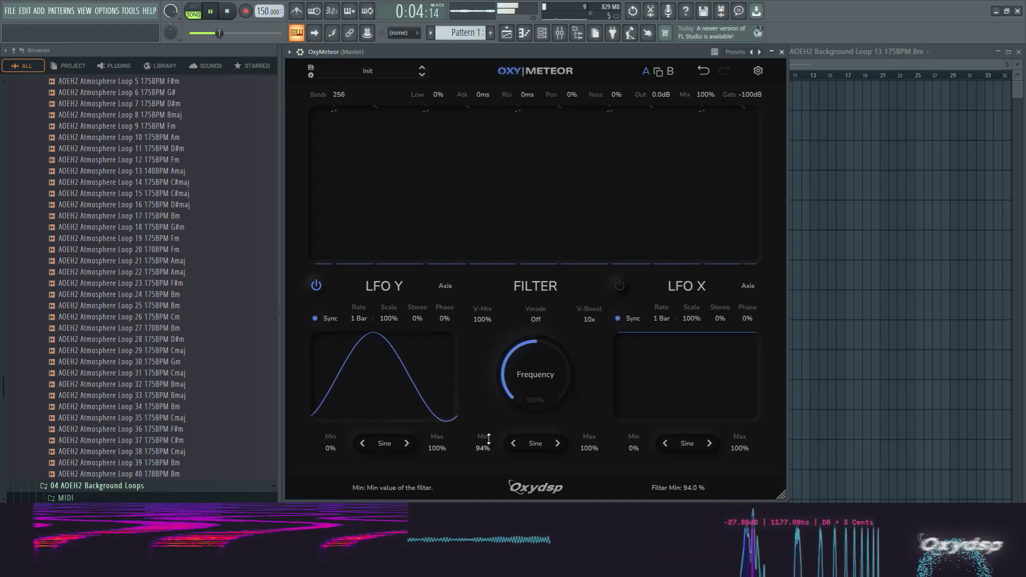
# - Set LFO Y's rate to 1/4 and stop playback
pyautogui.click(358, 318)
pyautogui.click(369, 427)
pyautogui.press('space')
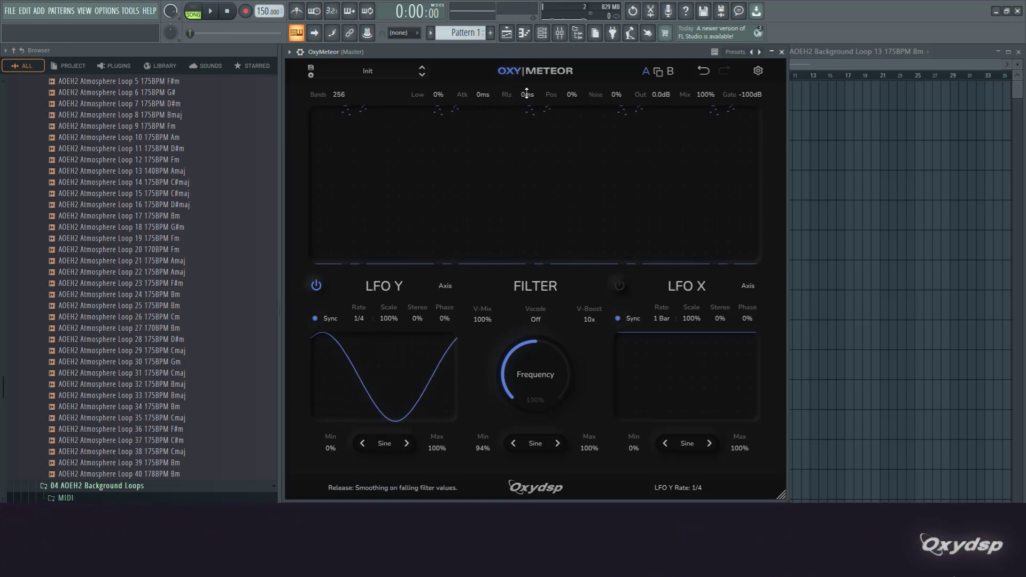
# - Set the release smoothing to 243 ms and audition the loop with it
pyautogui.moveTo(527, 94)
pyautogui.mouseDown()
pyautogui.moveTo(535, 114)
pyautogui.moveTo(544, 75)
pyautogui.moveTo(541, 94)
pyautogui.mouseUp()
pyautogui.press('space')
pyautogui.press('space')
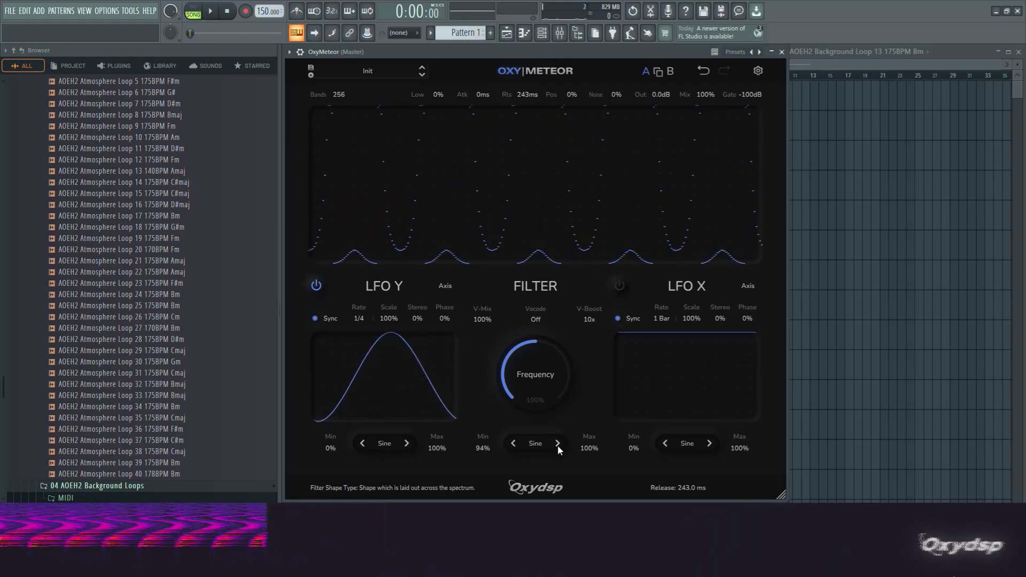
# - Change the filter shape to Noise and raise the release to 336 ms during playback
pyautogui.click(557, 443)
pyautogui.click(556, 443)
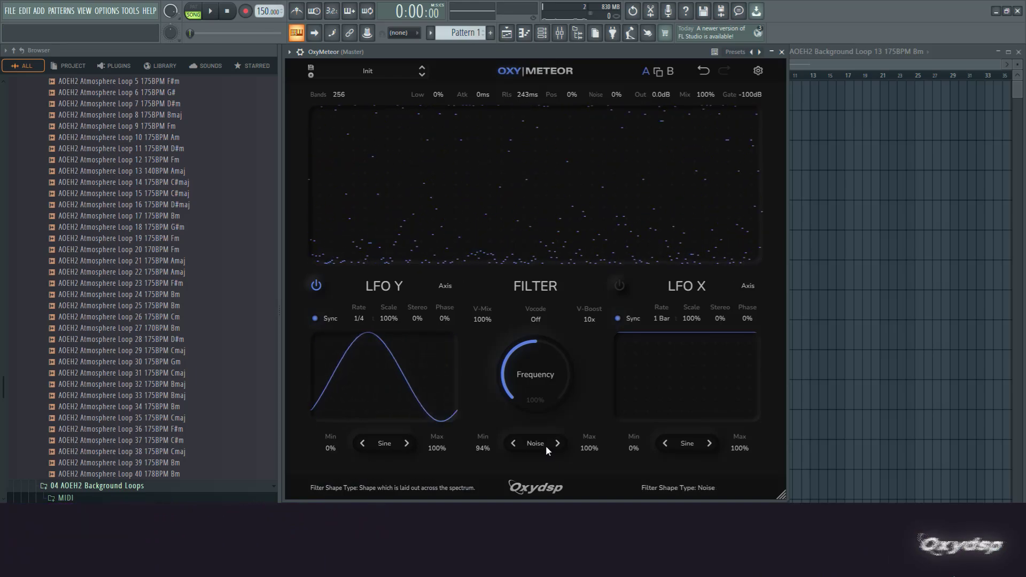
pyautogui.press('space')
pyautogui.moveTo(527, 94); pyautogui.dragTo(533, 84)
# - Compare the Noise W filter shape with Noise, keep Noise, and raise the filter's minimum to 98%
pyautogui.click(557, 444)
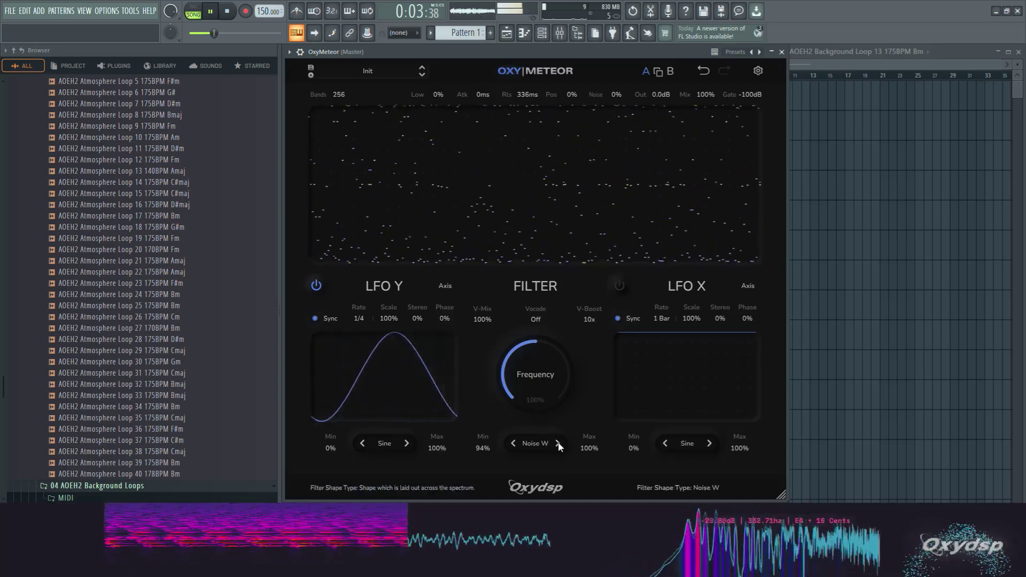
pyautogui.click(513, 443)
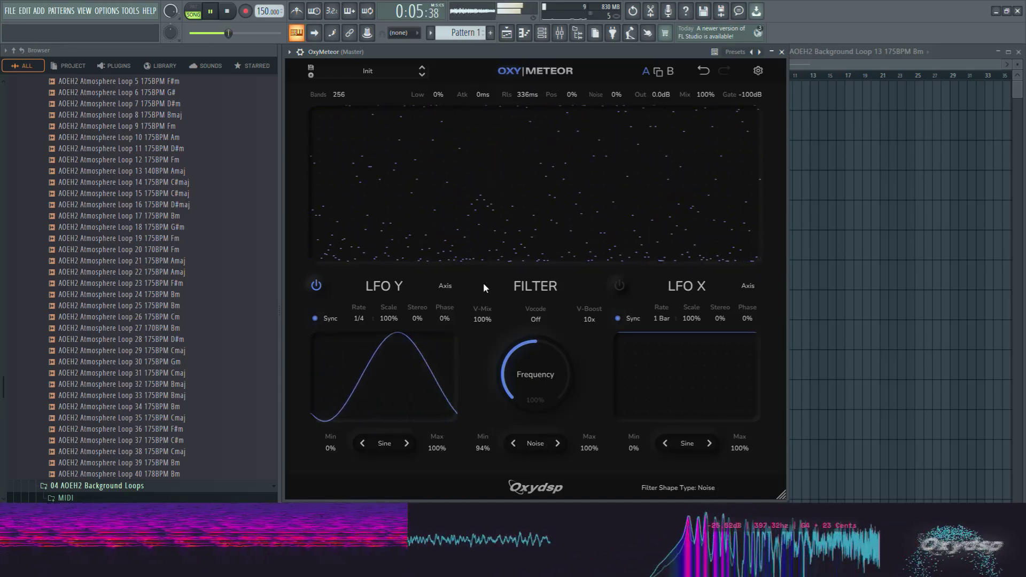
pyautogui.press('space')
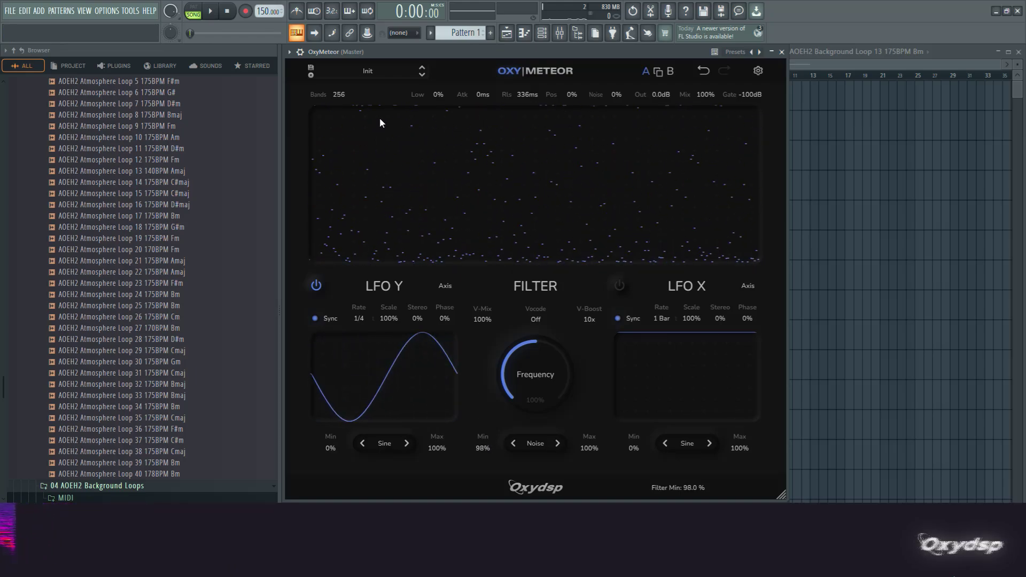
# - Compare band counts between 32 and 2048 while the loop plays
pyautogui.click(342, 94)
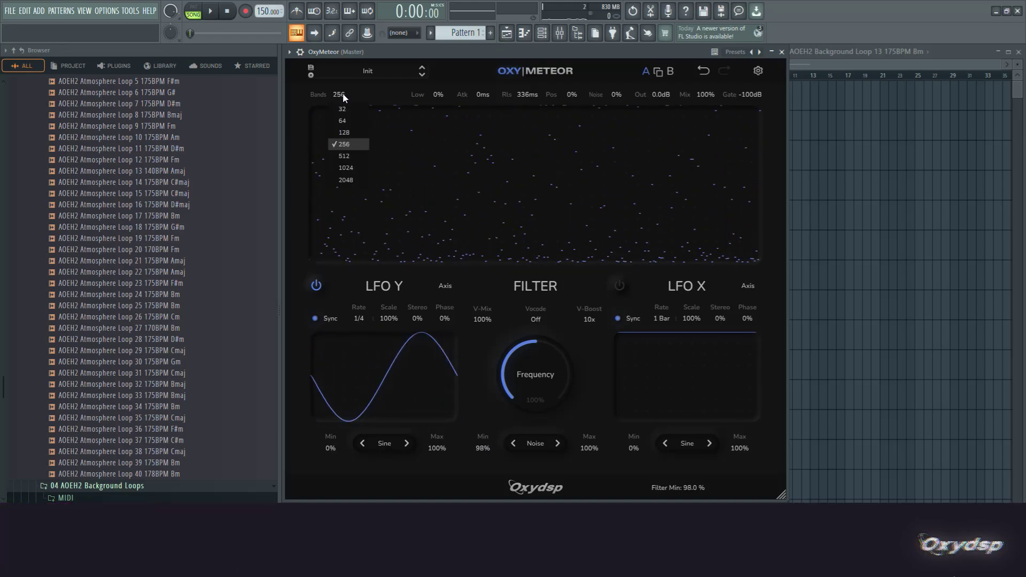
pyautogui.click(350, 133)
pyautogui.press('space')
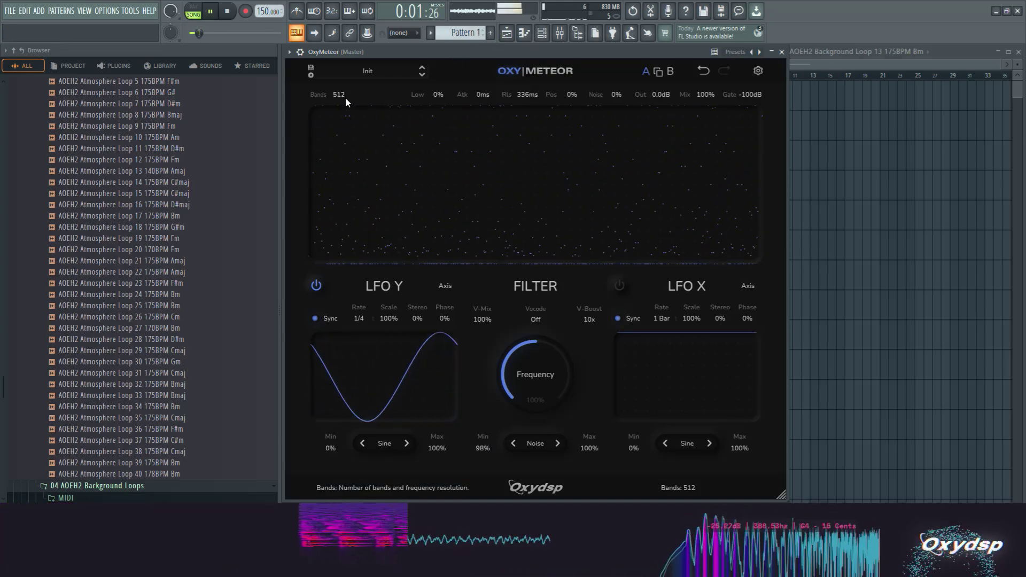
pyautogui.scroll(-2, 345, 97)
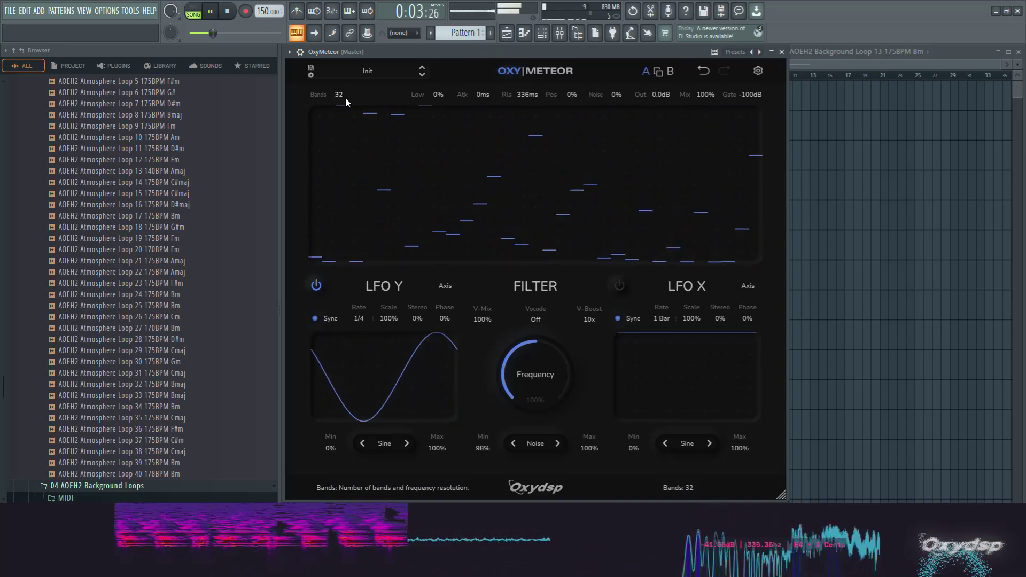
pyautogui.scroll(4, 345, 98)
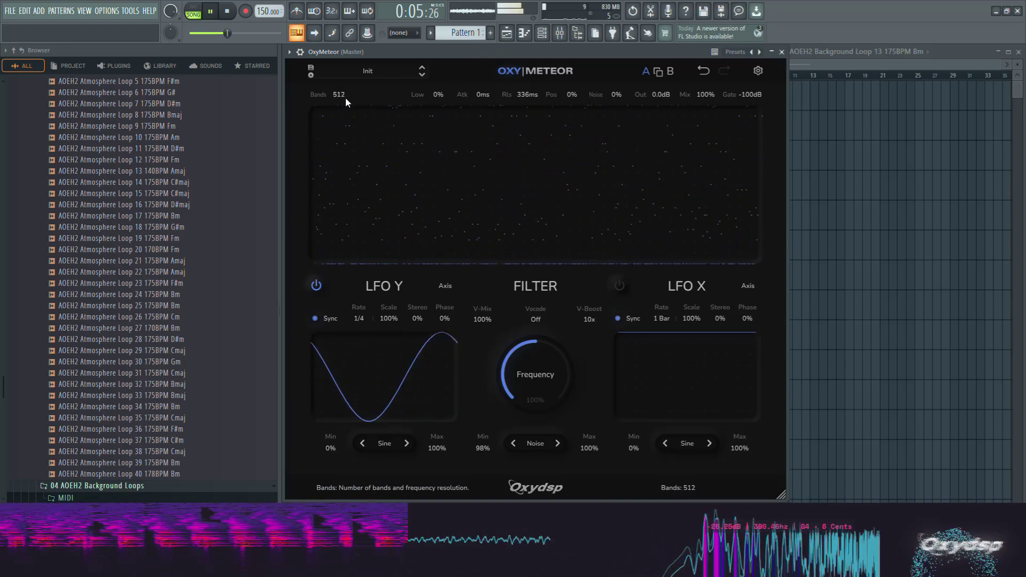
pyautogui.scroll(-1, 345, 97)
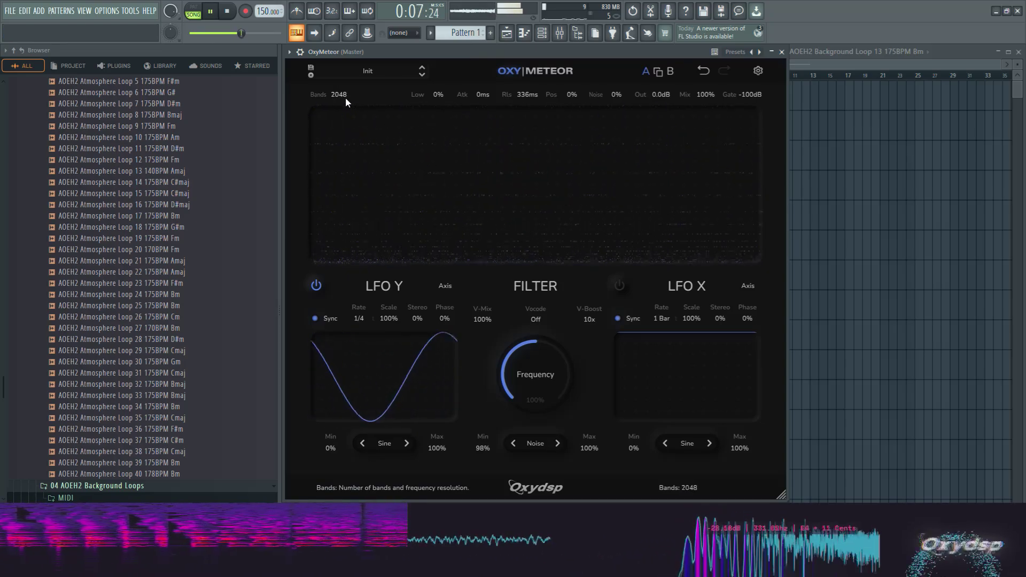
# - Change the filter shape to Noise W at 256 bands and adjust the release and Noise amounts
pyautogui.click(557, 443)
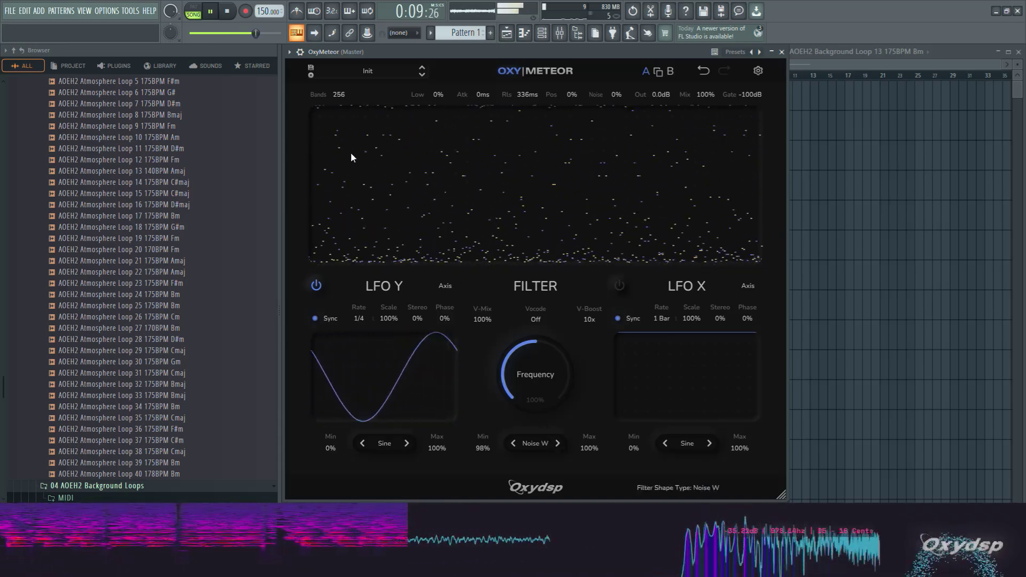
pyautogui.scroll(-1, 341, 96)
pyautogui.moveTo(527, 95); pyautogui.dragTo(531, 130)
pyautogui.moveTo(613, 94); pyautogui.dragTo(629, 62)
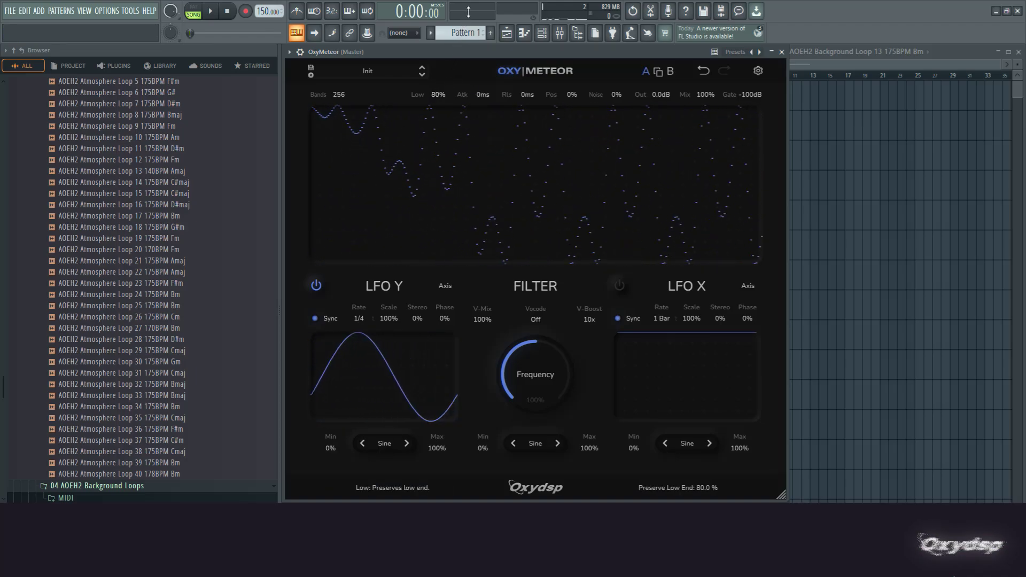
# - Audition the low-end preservation during playback and lower it to 0%
pyautogui.press('space')
pyautogui.moveTo(438, 95); pyautogui.dragTo(453, 161)
pyautogui.press('space')
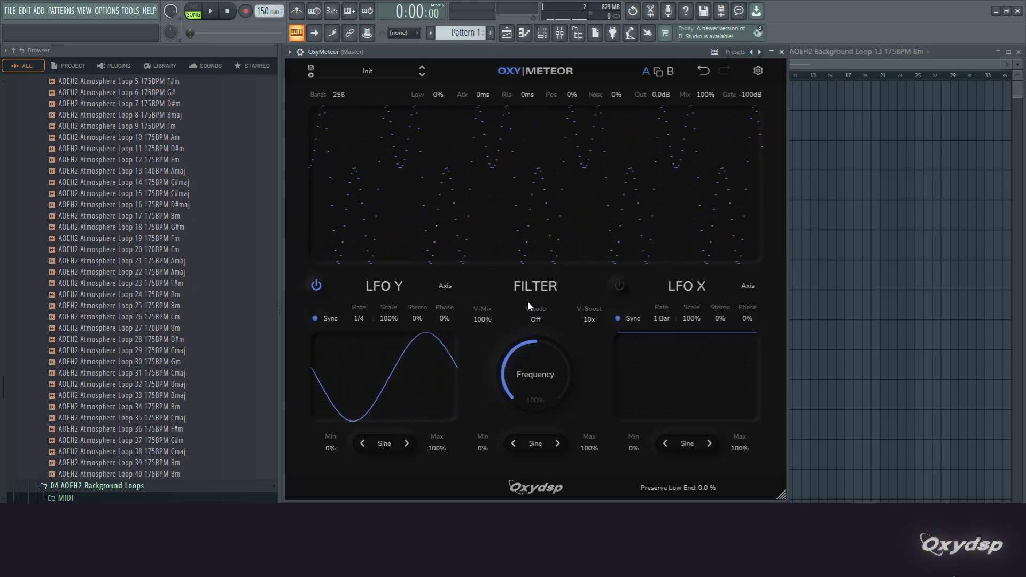
# - Set the filter's Vocode mode to Self
pyautogui.click(536, 319)
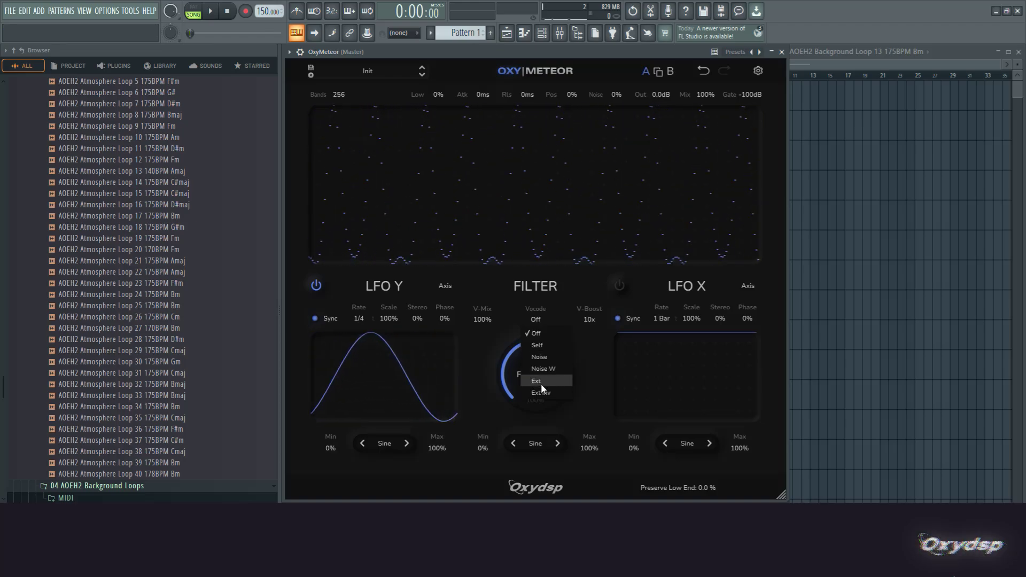
pyautogui.click(549, 345)
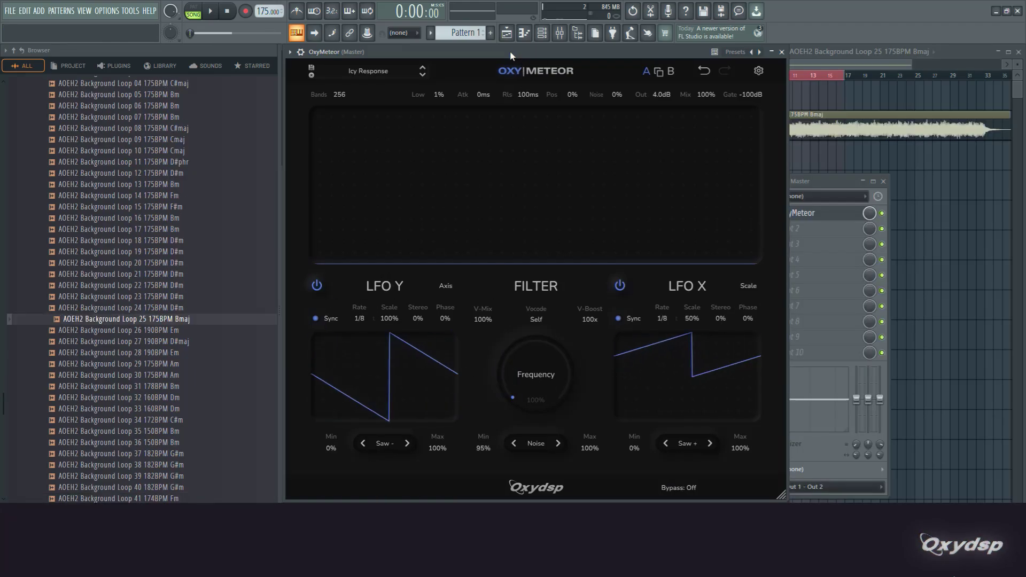
# - Play the loop with OxyMeteor bypassed and re-enable its processing to compare the Icy Response preset
pyautogui.click(514, 70)
pyautogui.press('space')
pyautogui.click(514, 69)
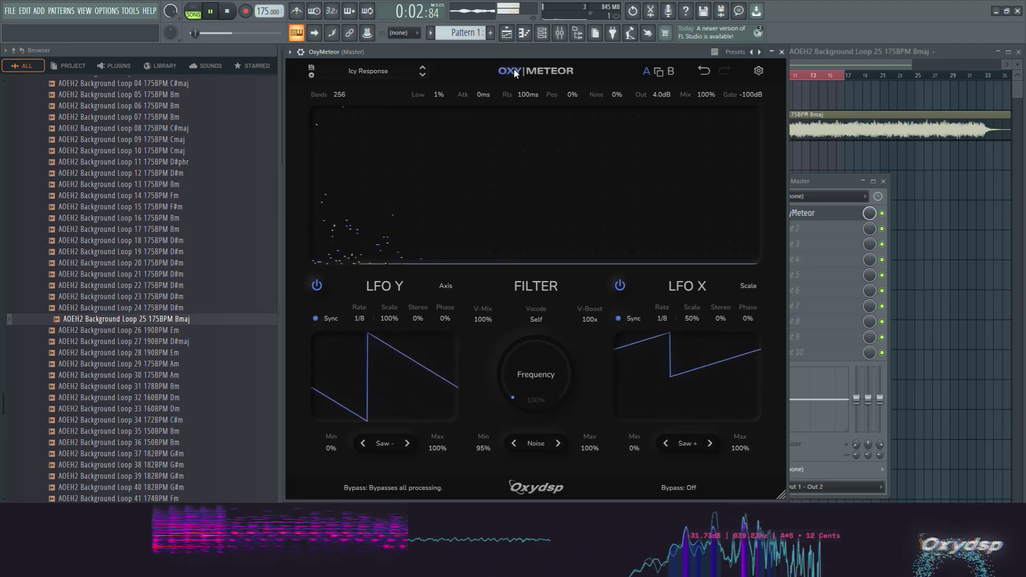
# - Bypass and re-enable OxyMeteor to compare Icy Response with the dry loop, and stop playback
pyautogui.click(514, 68)
pyautogui.click(514, 68)
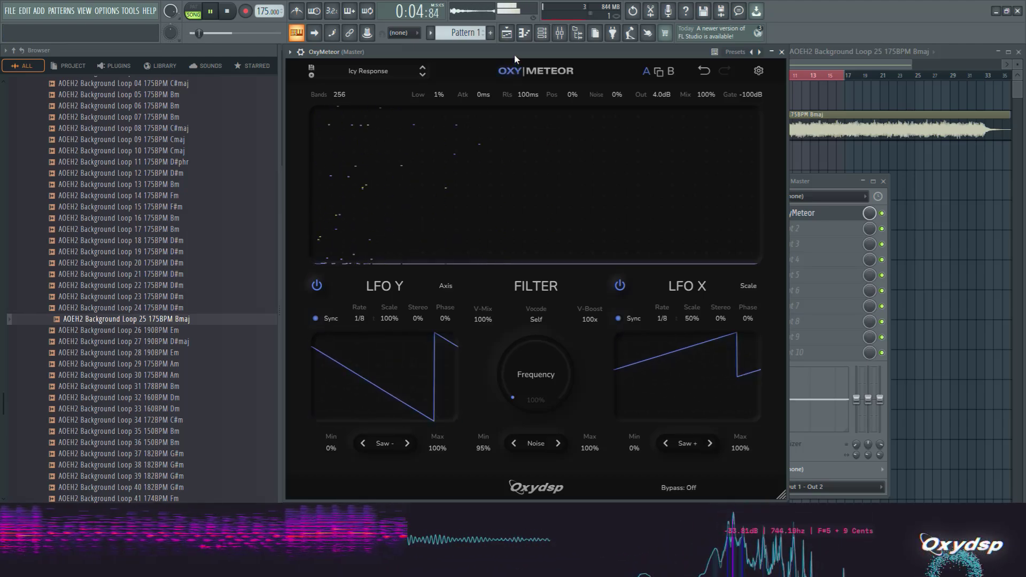
pyautogui.press('space')
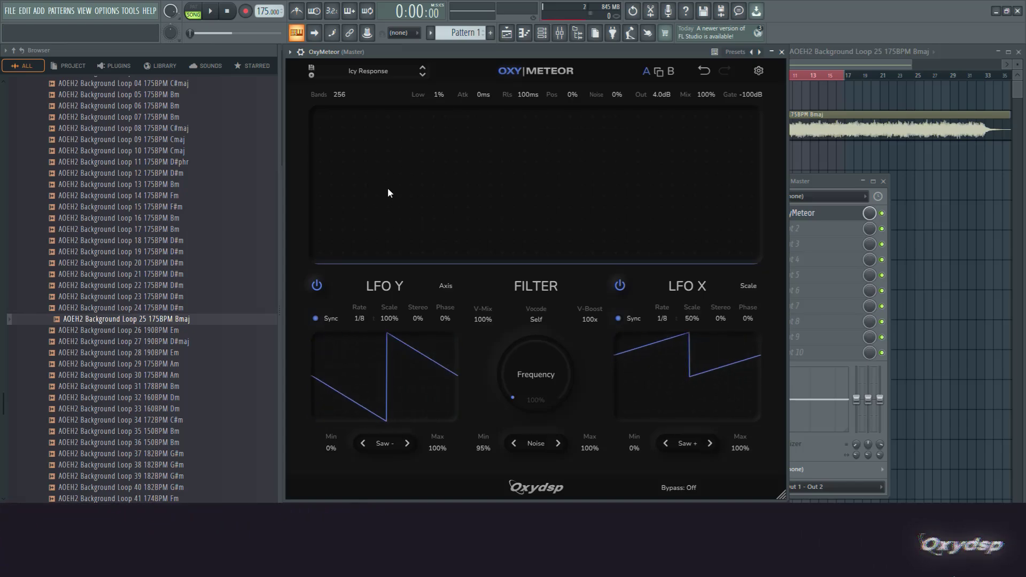
# - Switch to the Init preset and set the filter's Vocode mode to Noise W
pyautogui.click(422, 74)
pyautogui.click(535, 320)
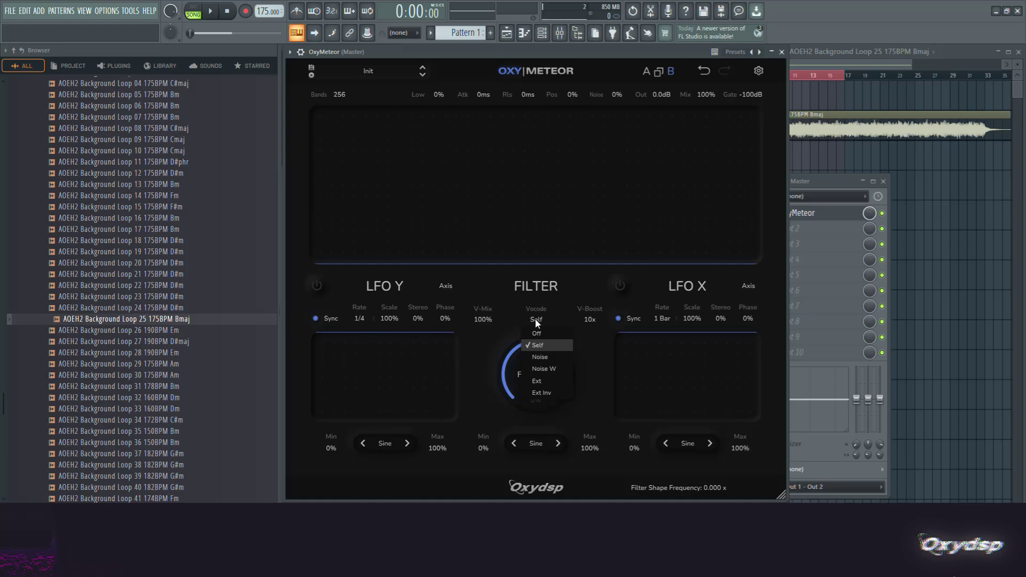
pyautogui.click(544, 368)
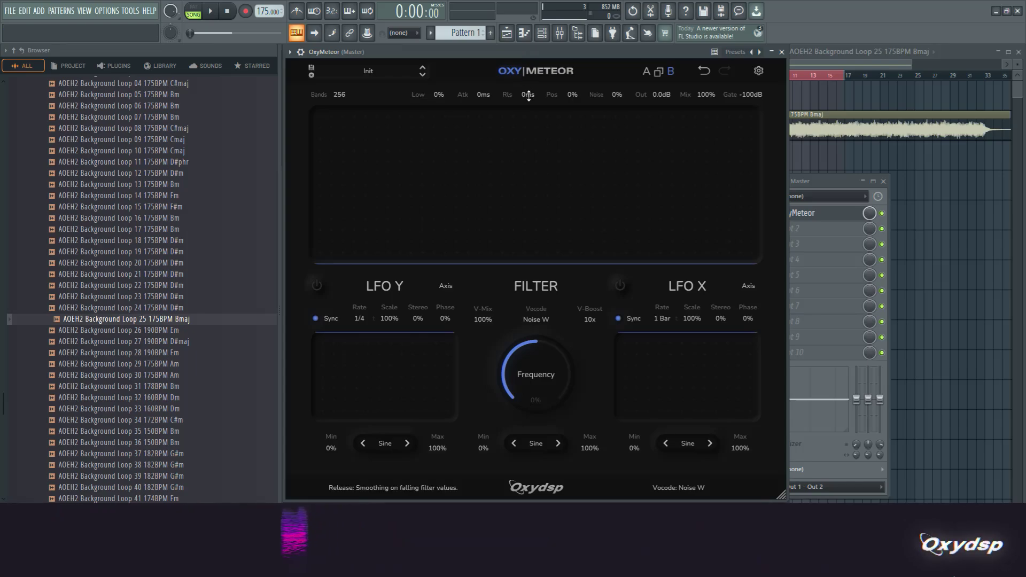
# - Play the loop while setting Mix to 32% and raising the release to about 1649 ms
pyautogui.press('space')
pyautogui.moveTo(528, 94); pyautogui.dragTo(533, 80)
pyautogui.moveTo(705, 94); pyautogui.dragTo(692, 225)
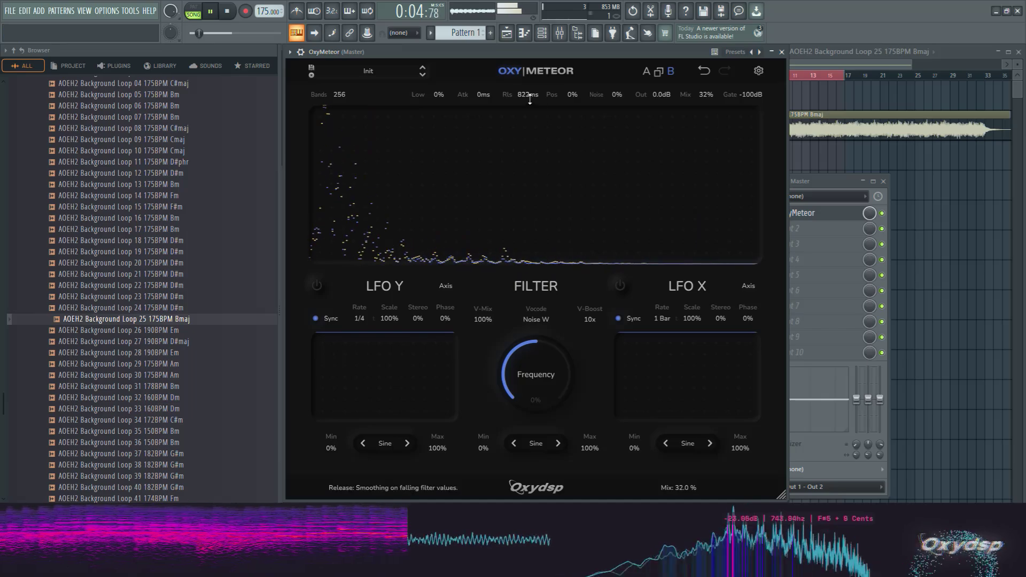
pyautogui.moveTo(529, 95); pyautogui.dragTo(536, 73)
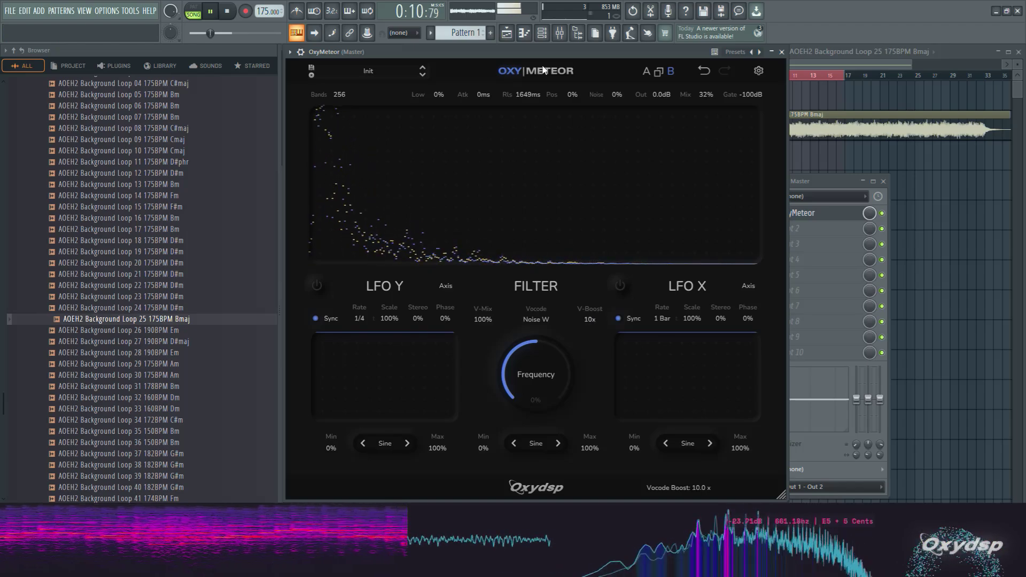
pyautogui.press('space')
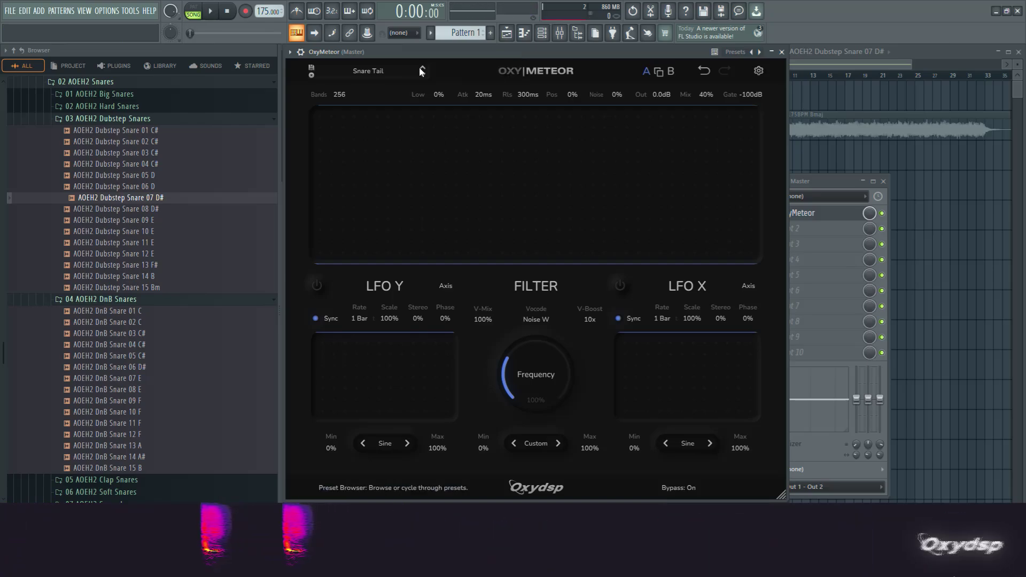
# - Audition the Snare Tail preset on the snare, raise its release to about 3292 ms, and play the Drum Noise Filtered preset
pyautogui.click(514, 72)
pyautogui.press('space')
pyautogui.press('space')
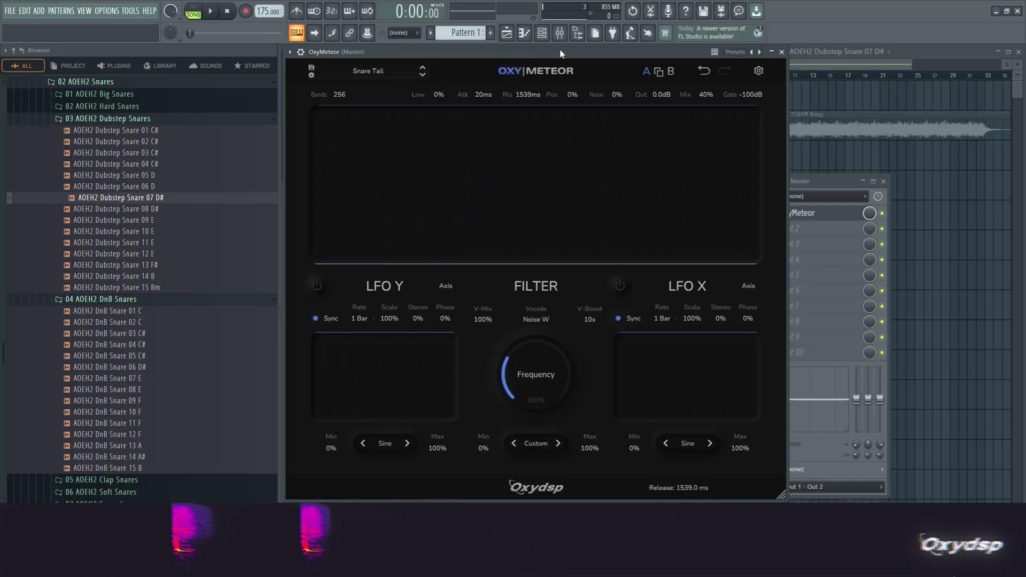
pyautogui.press('space')
pyautogui.moveTo(533, 98); pyautogui.dragTo(533, 88)
pyautogui.press('space')
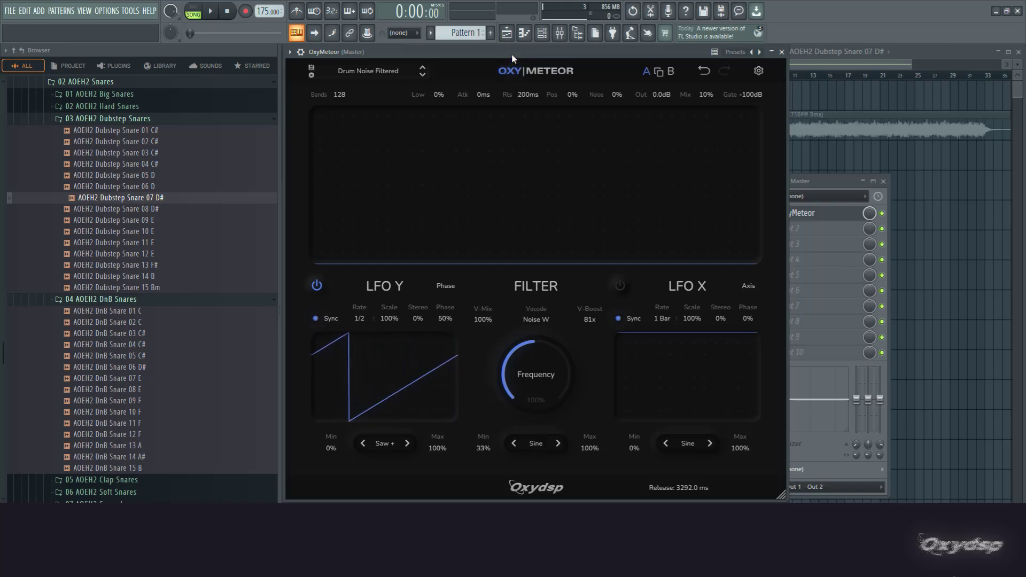
pyautogui.press('space')
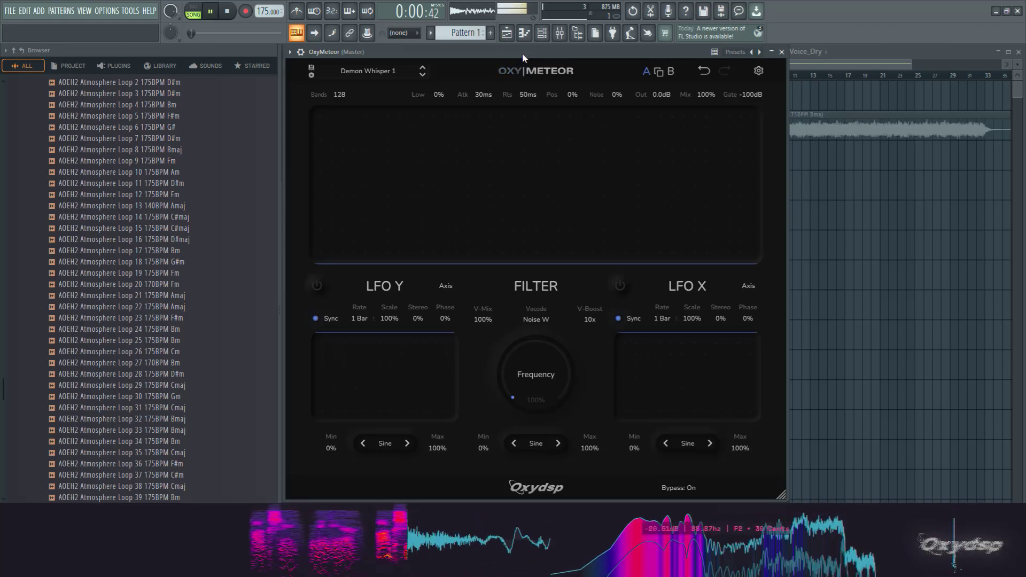
# - Play the voice through Demon Whisper 1 and load the Demon Whisper 2 preset
pyautogui.press('space')
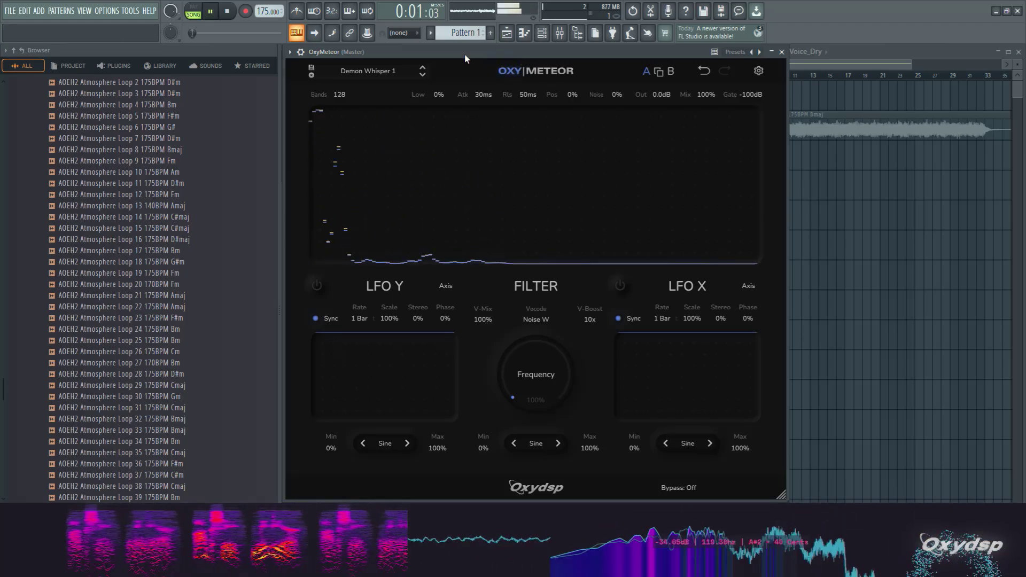
pyautogui.click(422, 74)
pyautogui.press('space')
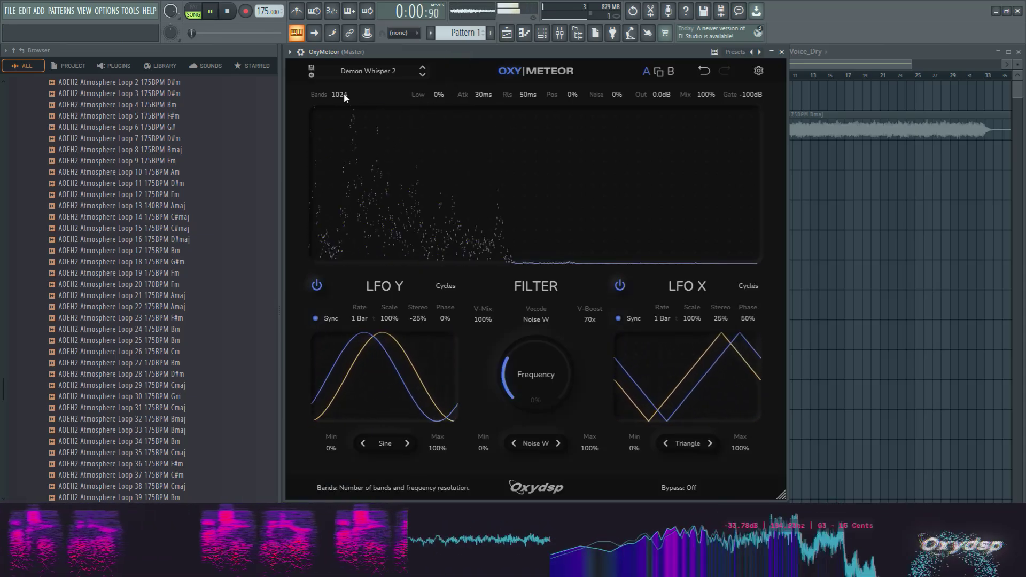
# - Reduce the Bands to 64 and V-Boost to 28x during voice playback
pyautogui.moveTo(343, 94); pyautogui.dragTo(343, 134)
pyautogui.press('space')
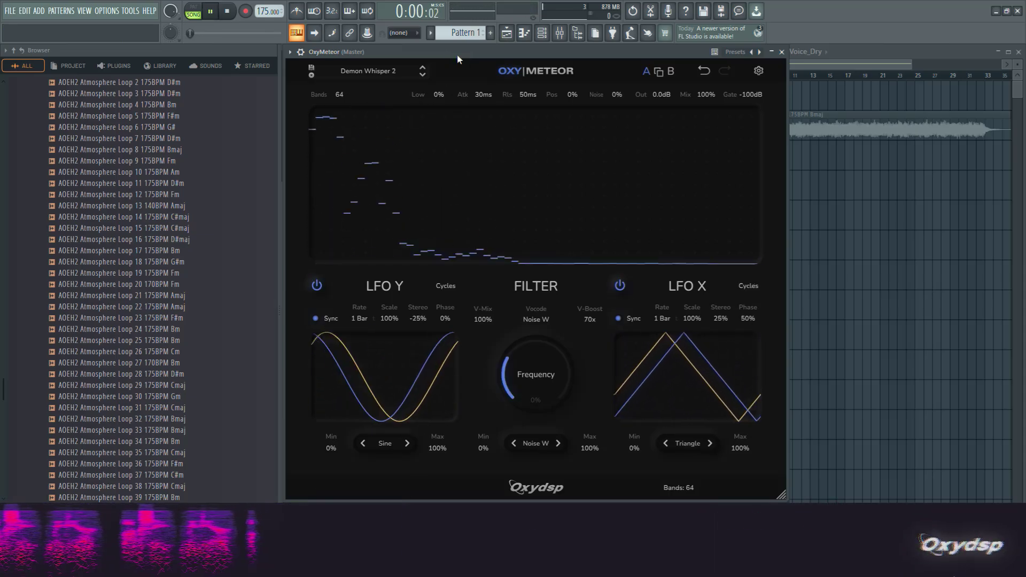
pyautogui.press('space')
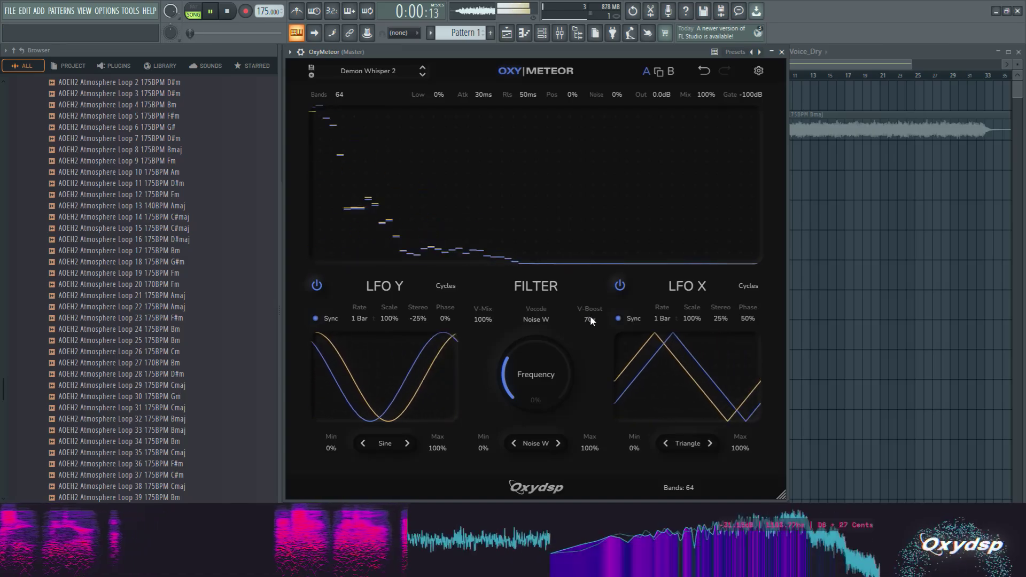
pyautogui.moveTo(589, 318); pyautogui.dragTo(589, 350)
# - Try 32 bands on the voice, set Bands to 256, and adjust the V-Boost and release amounts
pyautogui.click(340, 94)
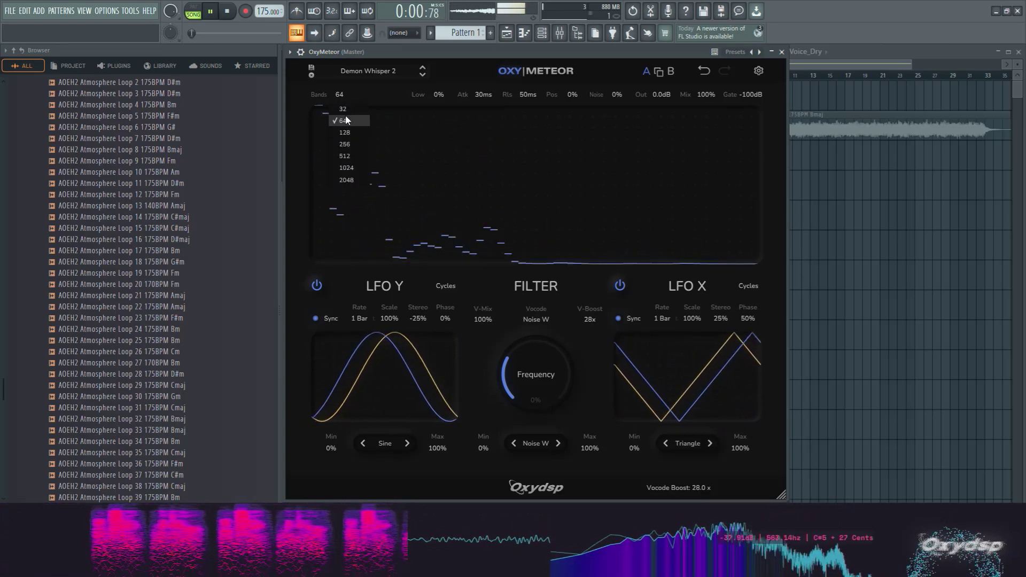
pyautogui.click(343, 109)
pyautogui.click(342, 96)
pyautogui.click(346, 147)
pyautogui.moveTo(589, 306); pyautogui.dragTo(607, 251)
pyautogui.moveTo(519, 87); pyautogui.dragTo(556, 58)
pyautogui.press('space')
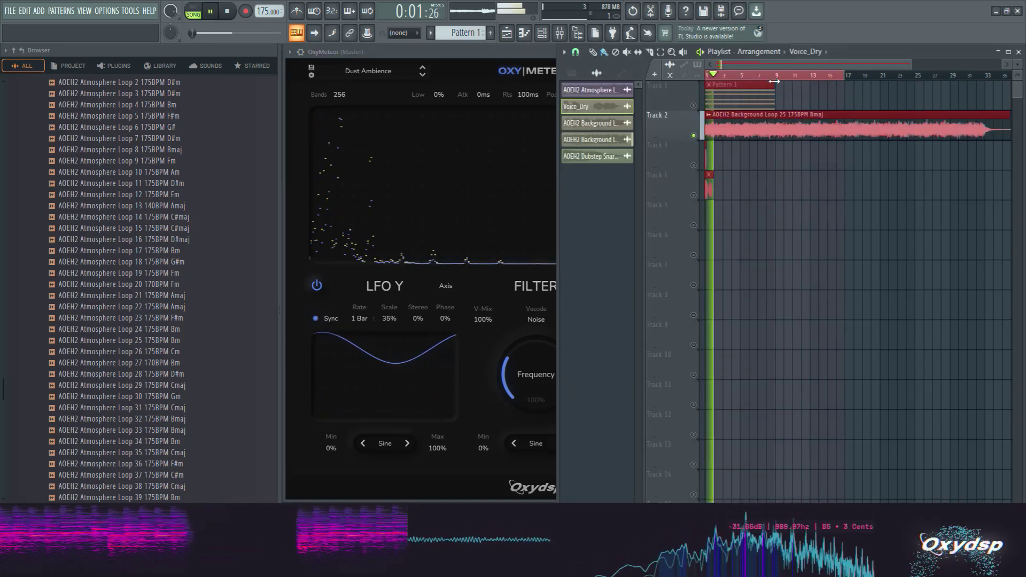
# - Step through the presets from Dust Ambience past Noise Pump and Phasey Texture while the background loop plays
pyautogui.click(422, 76)
pyautogui.click(422, 75)
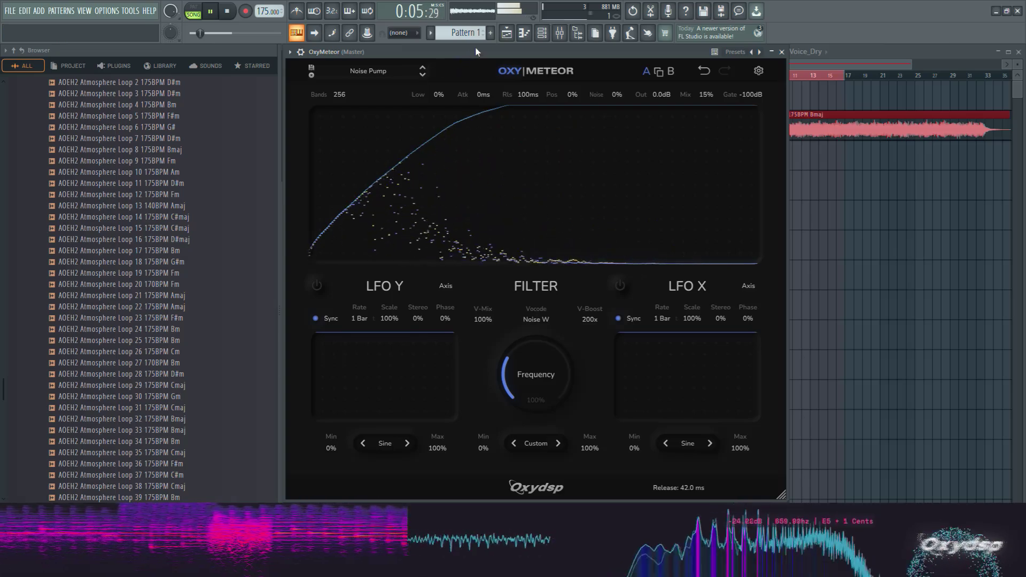
pyautogui.click(423, 74)
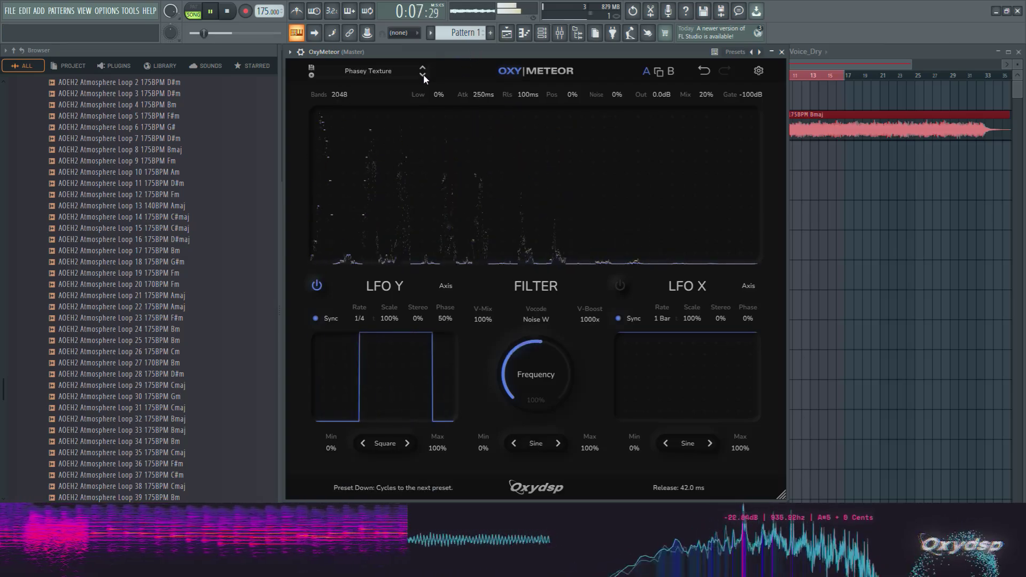
pyautogui.click(423, 75)
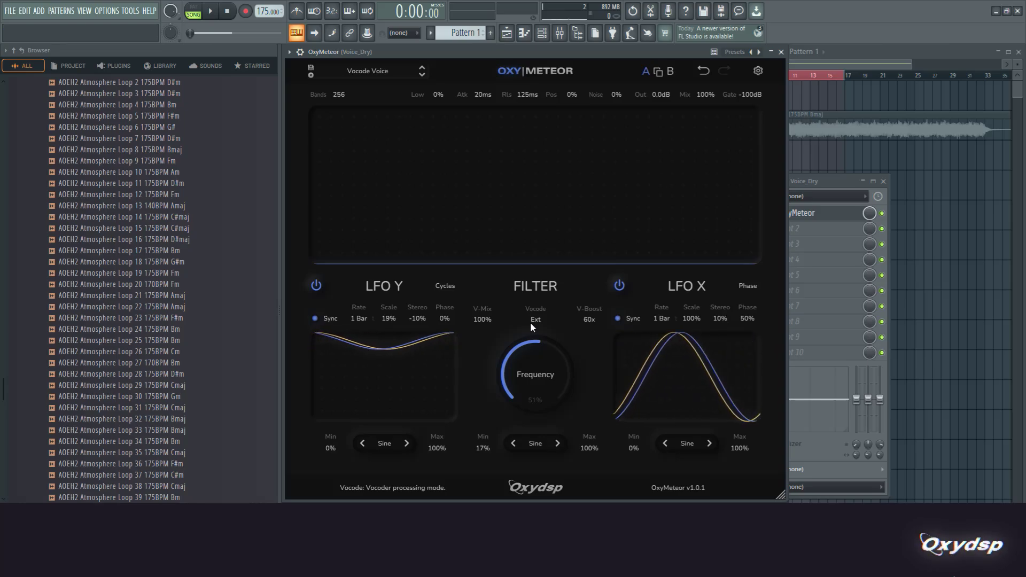
# - Play the Vocode Voice preset in Ext mode while adjusting the filter's Min, V-Boost and release
pyautogui.press('space')
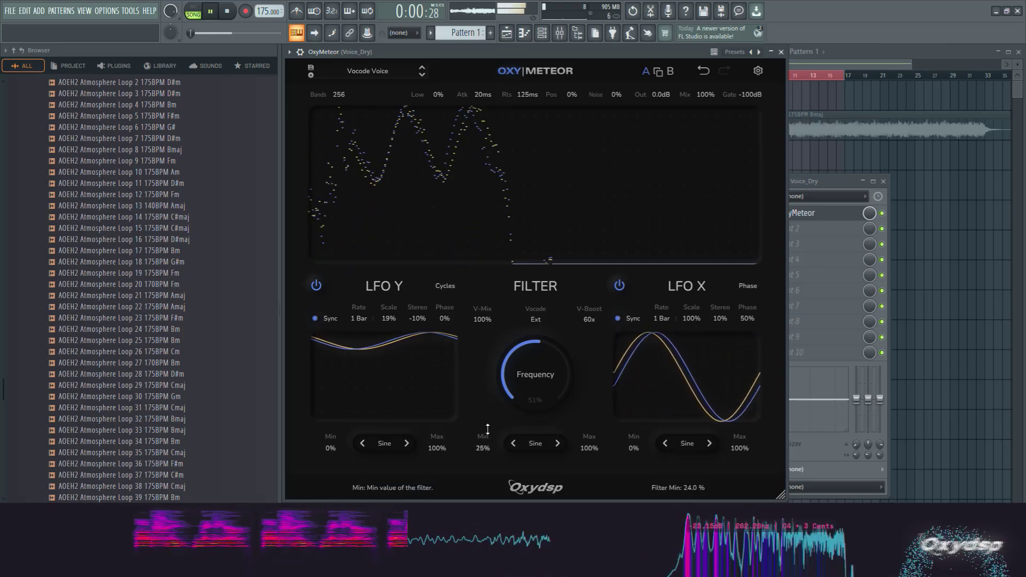
pyautogui.moveTo(483, 448); pyautogui.dragTo(502, 365)
pyautogui.moveTo(593, 322); pyautogui.dragTo(594, 295)
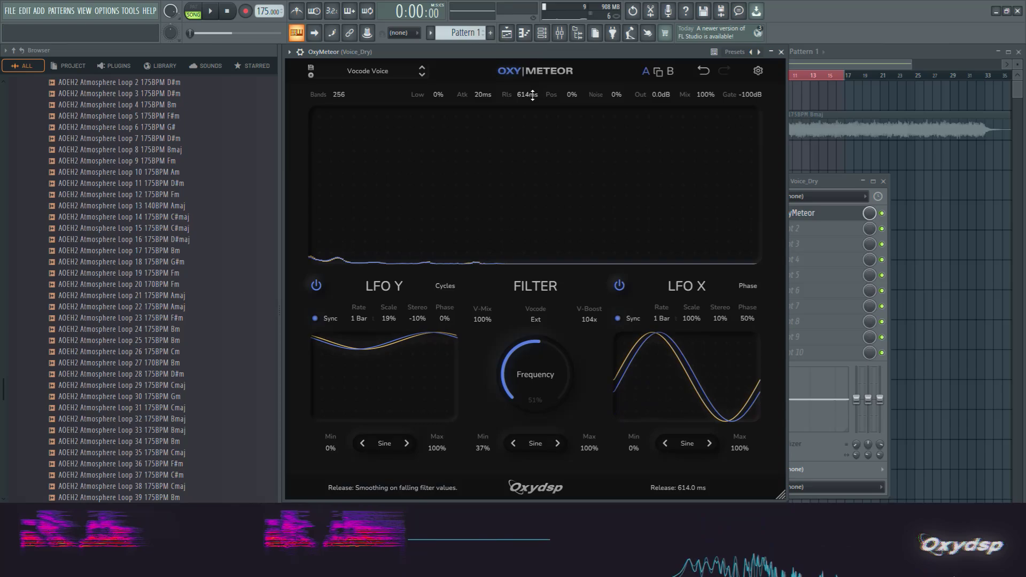
pyautogui.moveTo(532, 97)
pyautogui.mouseDown()
pyautogui.moveTo(537, 74)
pyautogui.moveTo(536, 96)
pyautogui.mouseUp()
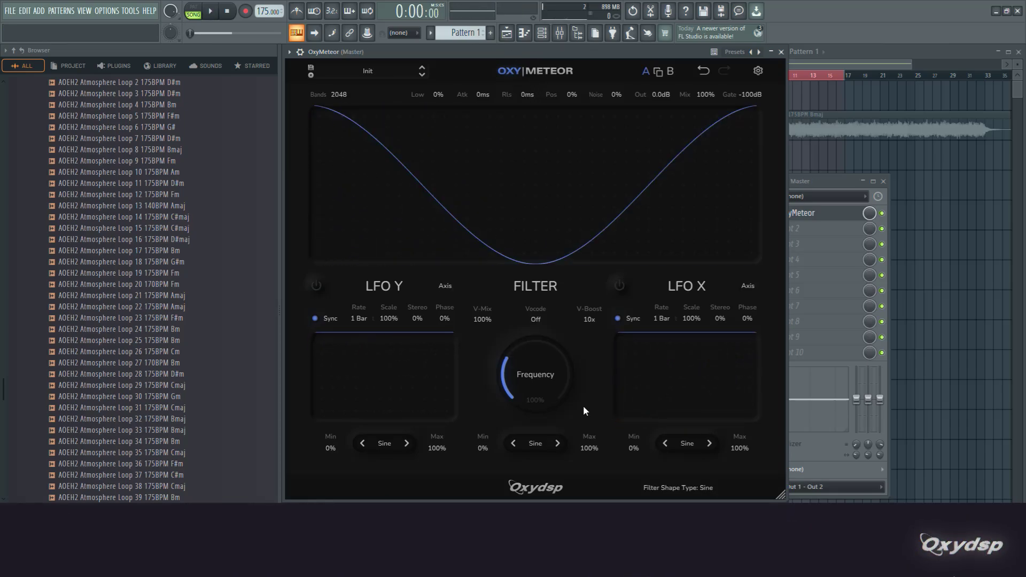
# - Change the filter shape to Custom and draw a freehand curve across the spectrum display
pyautogui.click(543, 441)
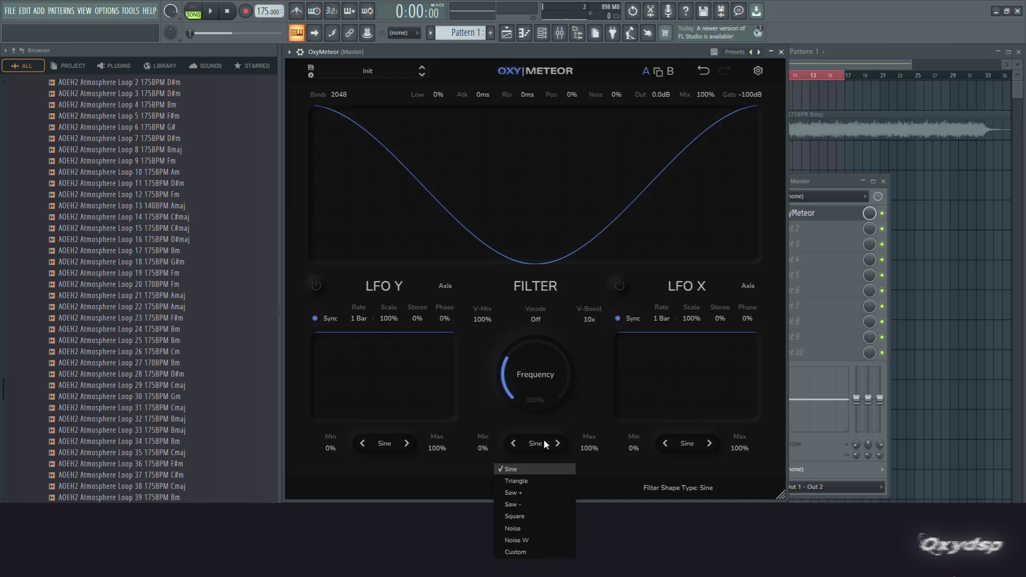
pyautogui.click(524, 551)
pyautogui.moveTo(315, 132)
pyautogui.mouseDown()
pyautogui.moveTo(324, 184)
pyautogui.moveTo(382, 179)
pyautogui.mouseUp()
pyautogui.moveTo(477, 143); pyautogui.dragTo(756, 160)
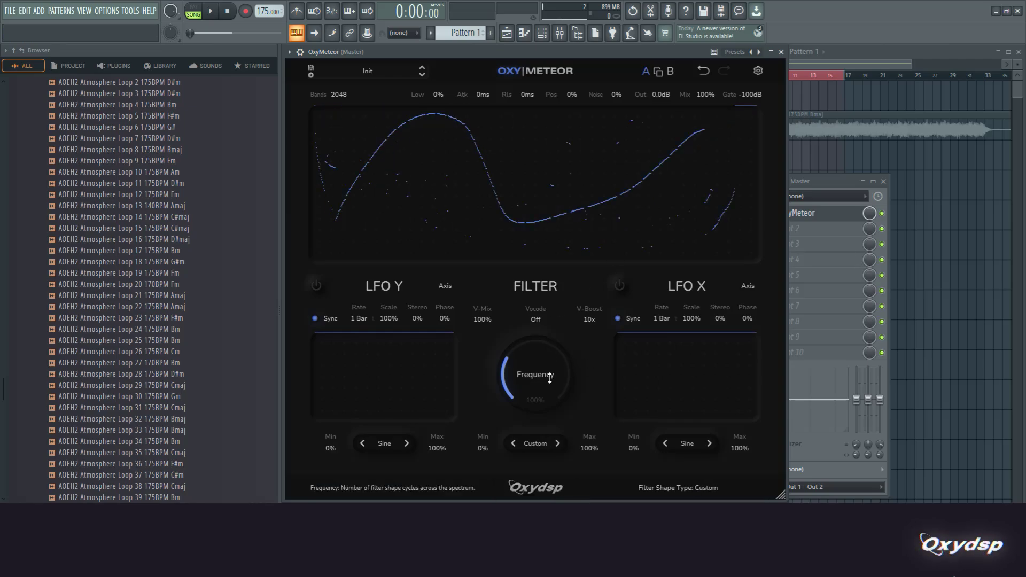
# - Adjust the filter Frequency to about 1.137x and audition the custom shape
pyautogui.moveTo(548, 378)
pyautogui.mouseDown()
pyautogui.moveTo(548, 393)
pyautogui.moveTo(588, 306)
pyautogui.moveTo(542, 404)
pyautogui.moveTo(579, 280)
pyautogui.moveTo(561, 331)
pyautogui.moveTo(566, 403)
pyautogui.mouseUp()
pyautogui.press('space')
pyautogui.press('space')
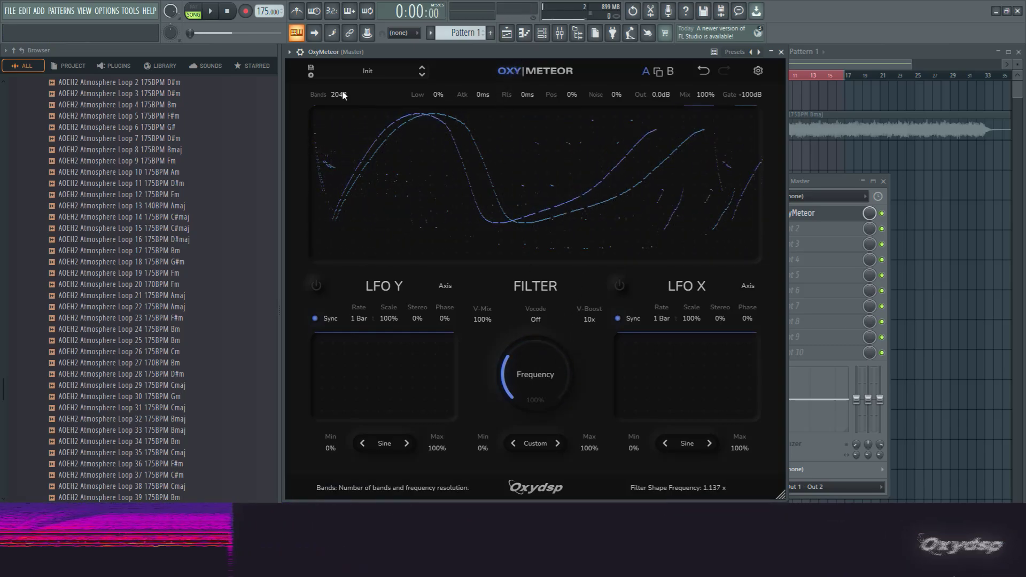
# - Try the custom filter shape at 1024 bands
pyautogui.click(342, 95)
pyautogui.click(353, 167)
pyautogui.scroll(-4, 331, 94)
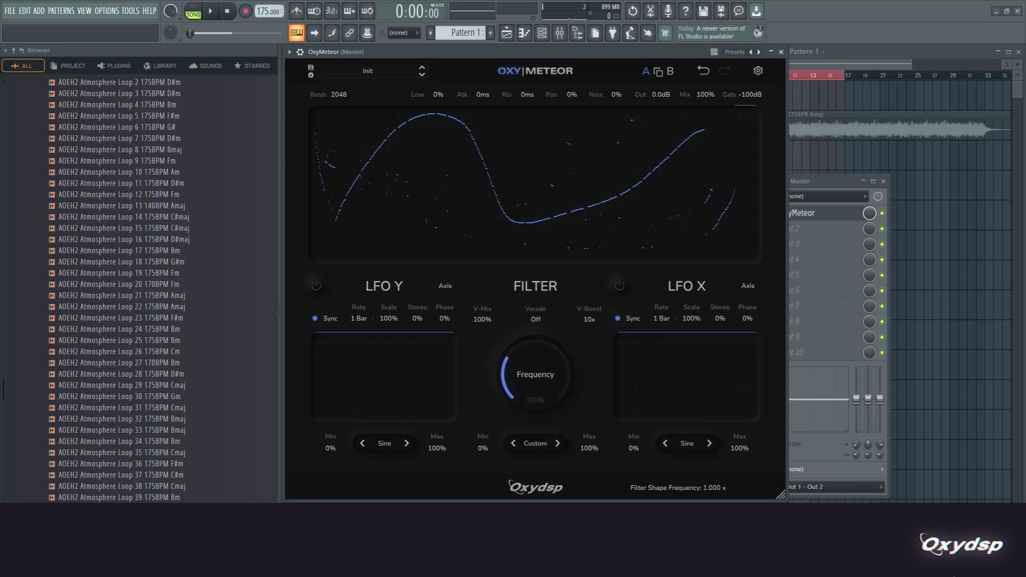
# - Replace the custom filter curve with the Oxydsp lettering at 2048 bands and play it
pyautogui.moveTo(421, 185); pyautogui.dragTo(425, 178)
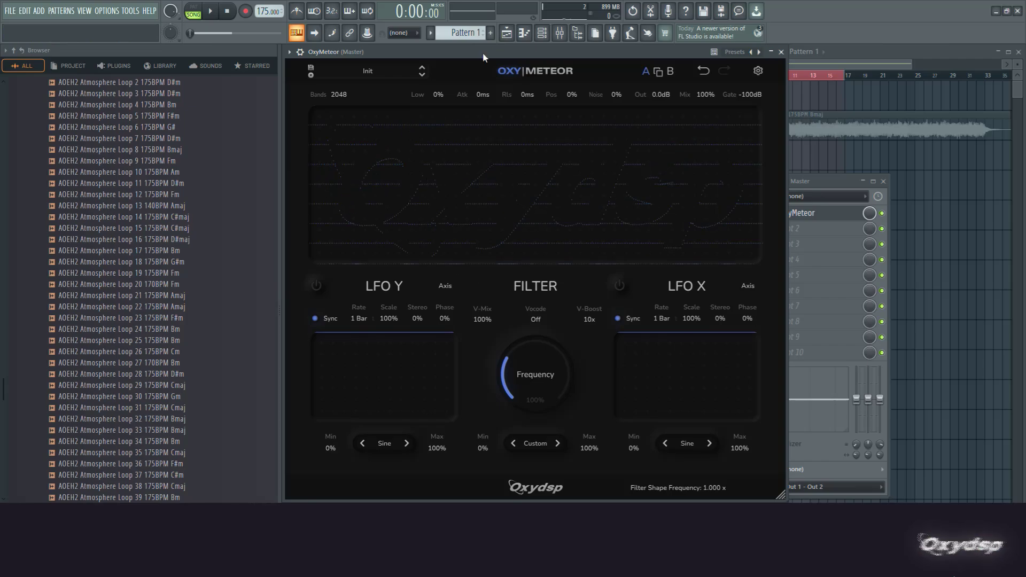
pyautogui.press('space')
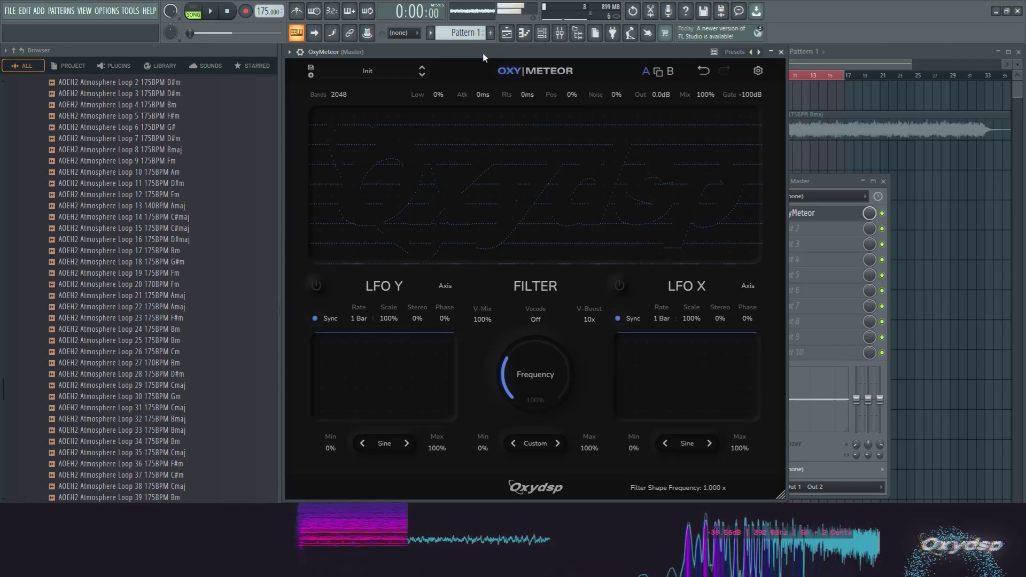
# - Enable LFO Y on the lettering shape, set its Stereo to 100%, and stop playback
pyautogui.click(316, 286)
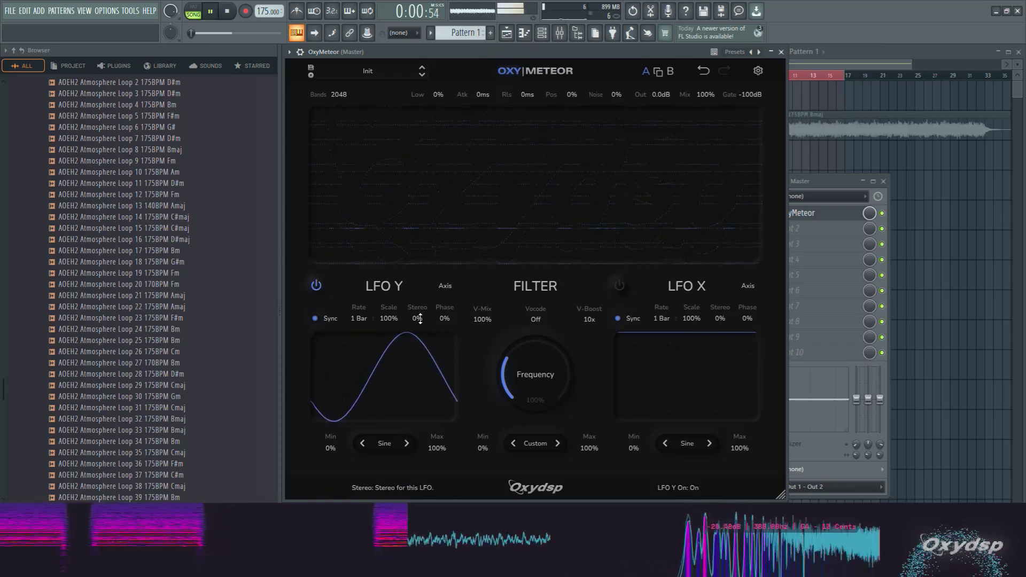
pyautogui.moveTo(417, 317); pyautogui.dragTo(471, 60)
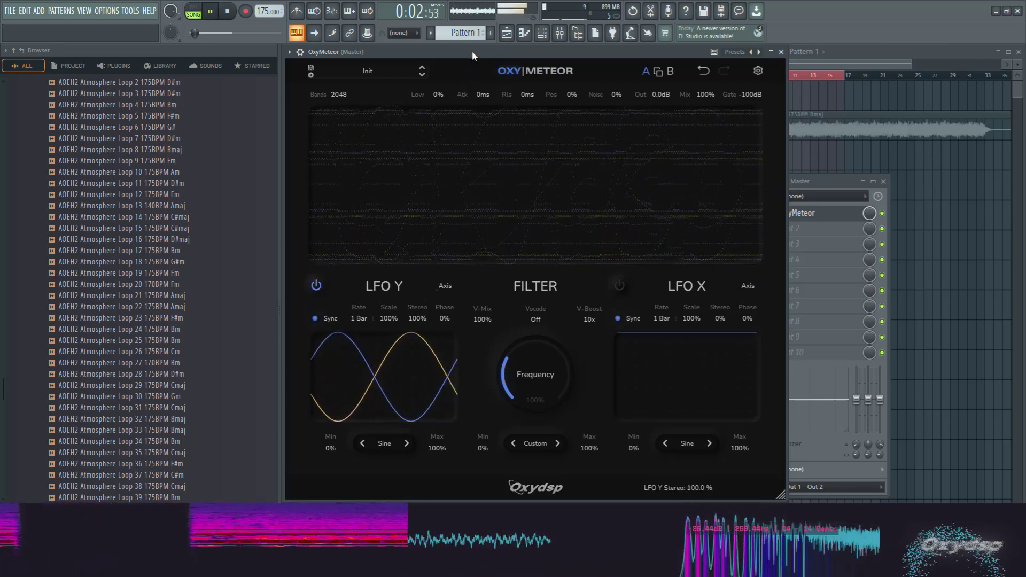
pyautogui.press('space')
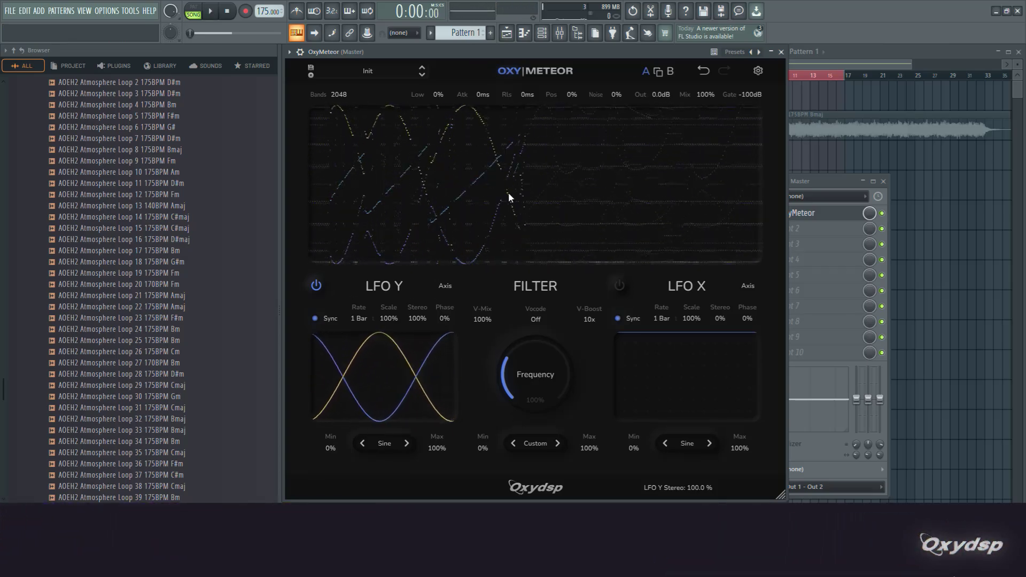
# - Play the redrawn custom shape, set LFO Y's Stereo to 46%, and try 128 bands before choosing 512
pyautogui.press('space')
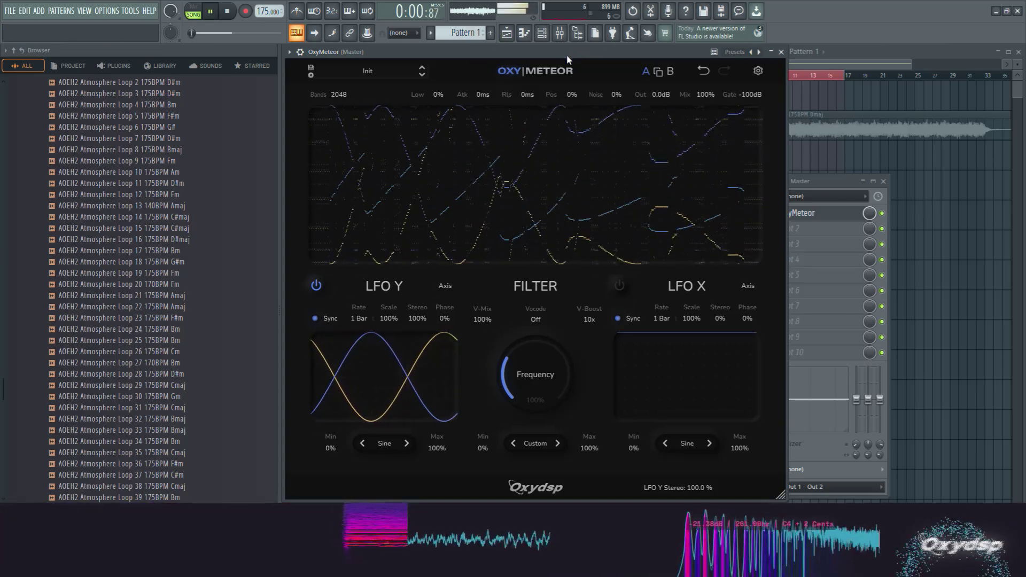
pyautogui.moveTo(418, 322); pyautogui.dragTo(411, 369)
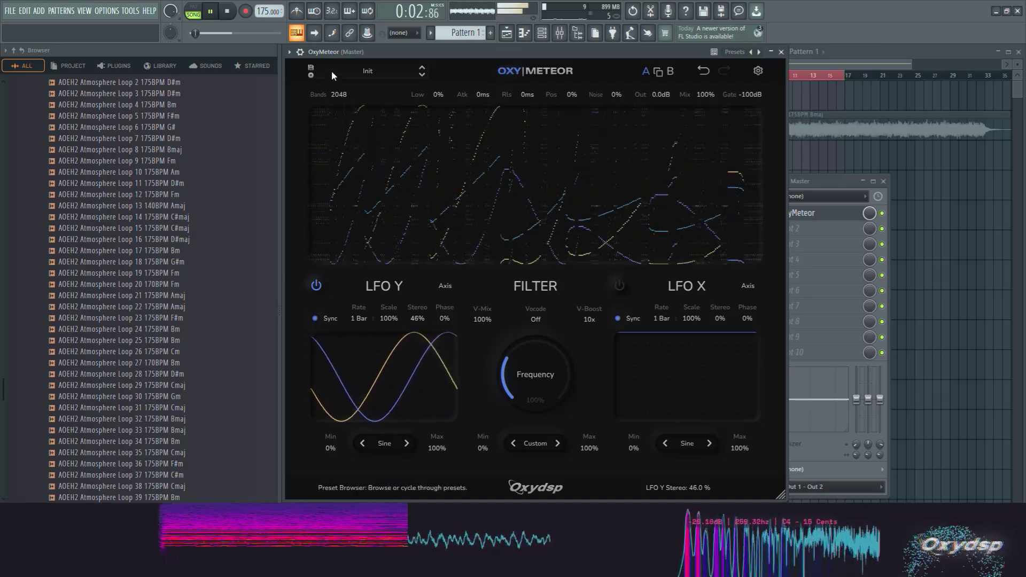
pyautogui.click(338, 94)
pyautogui.click(342, 131)
pyautogui.click(341, 97)
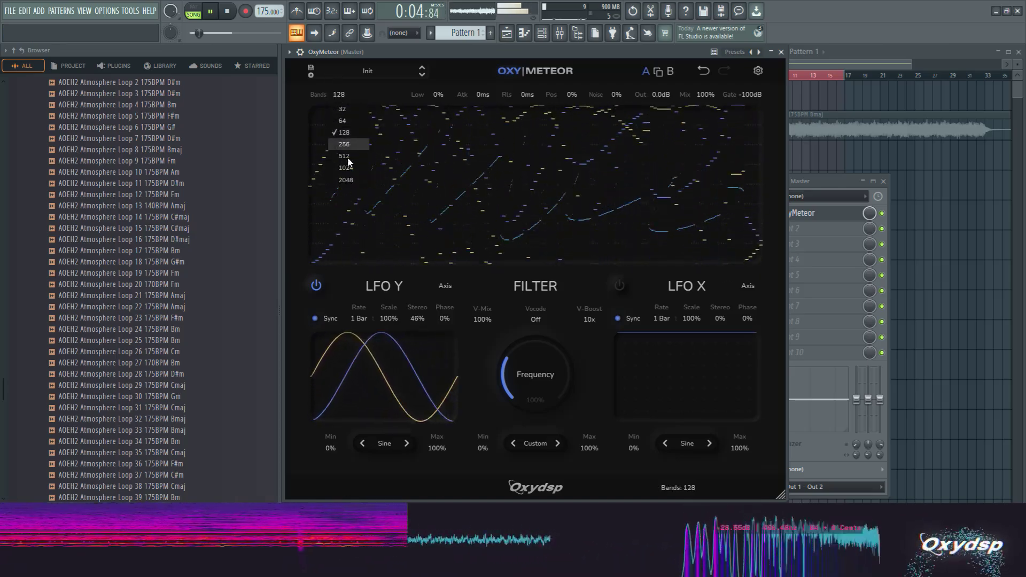
pyautogui.click(348, 161)
# - Set LFO Y's Rate to 2 Bar, audition the slower modulation, and stop playback
pyautogui.click(358, 318)
pyautogui.click(356, 395)
pyautogui.scroll(1, 357, 324)
pyautogui.scroll(4, 354, 320)
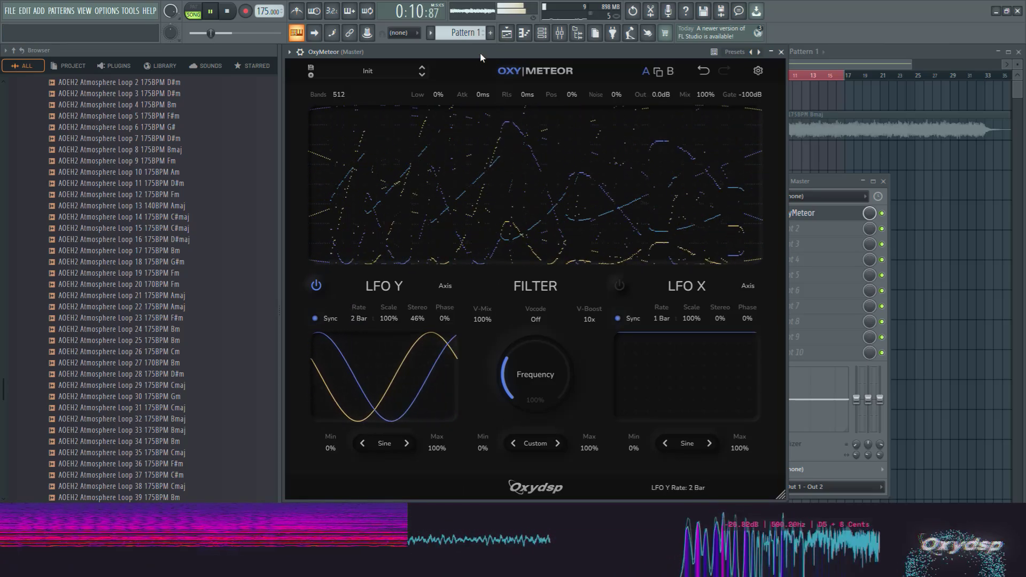
pyautogui.press('space')
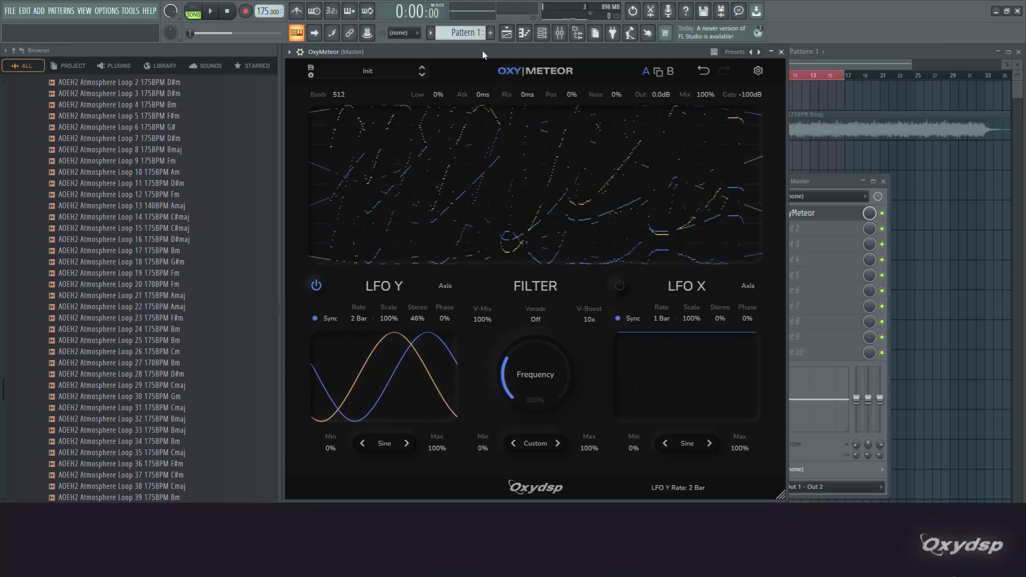